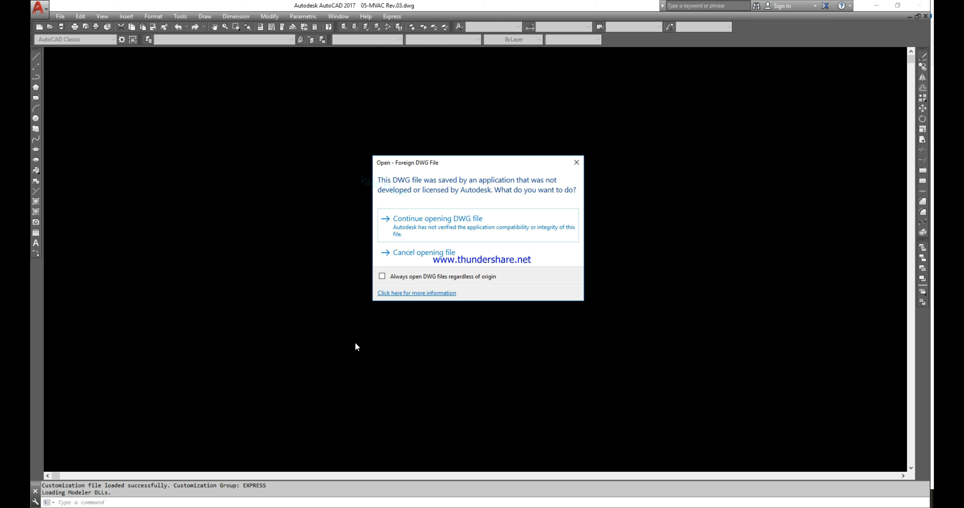
Continue opening the foreign DWG file 05-MVAC Rev.03.dwg.
left_click(443, 234)
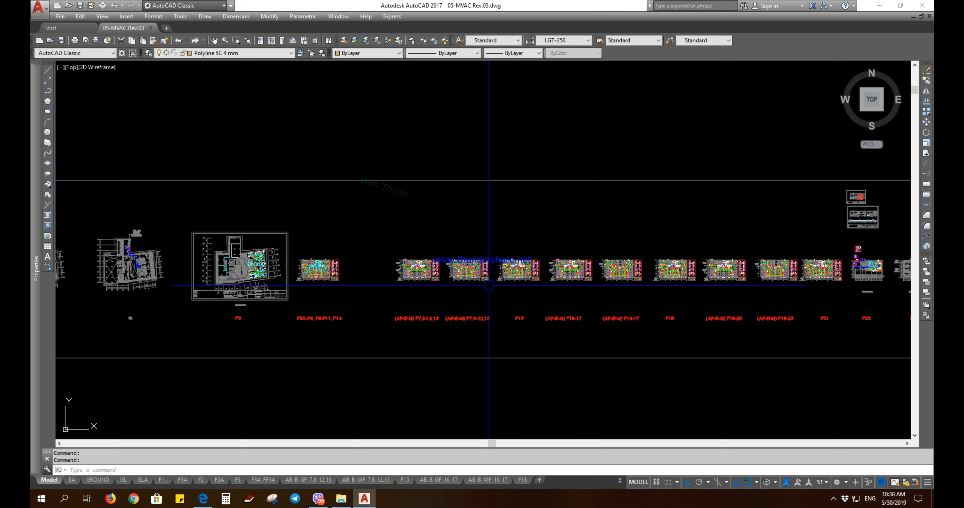
Examine the row of MVAC floor layout plans in model space, from the F3 plan across to the F25 plan.
middle_click_drag(455, 294, 432, 304)
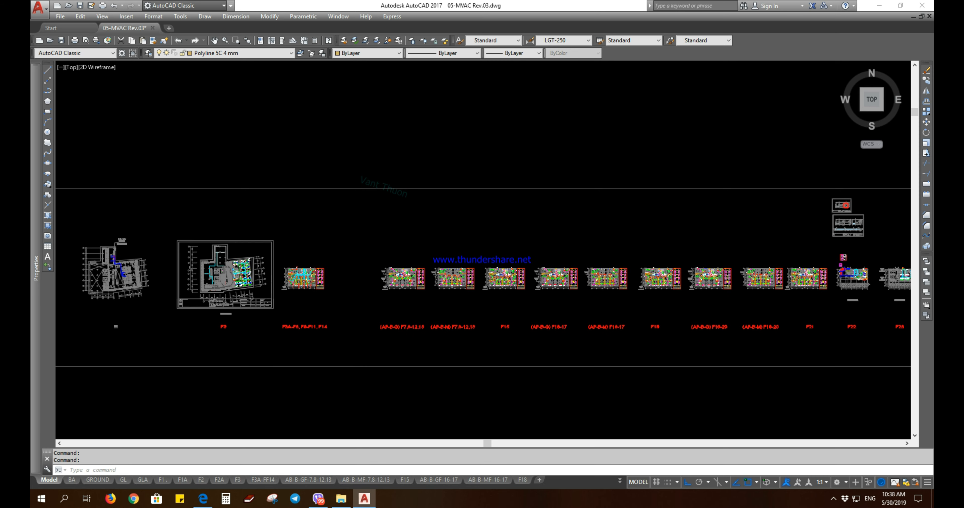
scroll(434, 301, "up", 8)
middle_click_drag(459, 296, 529, 297)
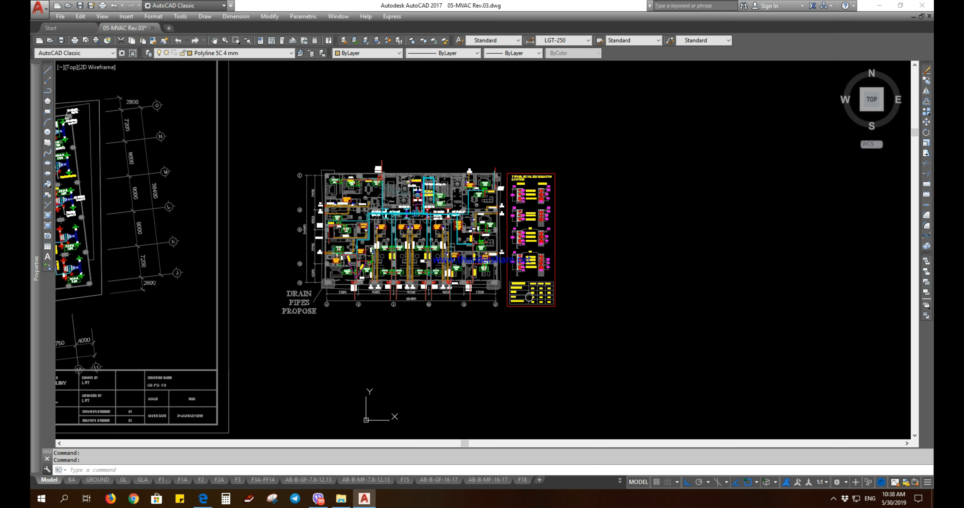
scroll(414, 258, "up", 2)
middle_click_drag(413, 255, 341, 293)
scroll(341, 293, "down", 1)
scroll(342, 289, "down", 2)
middle_click_drag(561, 311, 146, 316)
middle_click_drag(472, 359, 117, 341)
mouse_move(705, 339)
middle_mouse_down()
mouse_move(230, 333)
mouse_move(244, 334)
middle_mouse_up()
middle_click_drag(618, 334, 181, 333)
middle_click_drag(673, 344, 308, 350)
middle_click_drag(888, 353, 396, 345)
middle_click_drag(833, 343, 385, 334)
scroll(501, 283, "up", 4)
mouse_move(775, 337)
middle_mouse_down()
mouse_move(570, 311)
mouse_move(513, 317)
middle_mouse_up()
scroll(513, 316, "down", 2)
middle_click_drag(864, 338, 565, 342)
mouse_move(657, 343)
middle_mouse_down()
mouse_move(202, 344)
mouse_move(211, 346)
middle_mouse_up()
middle_click_drag(556, 331, 342, 332)
scroll(341, 332, "down", 6)
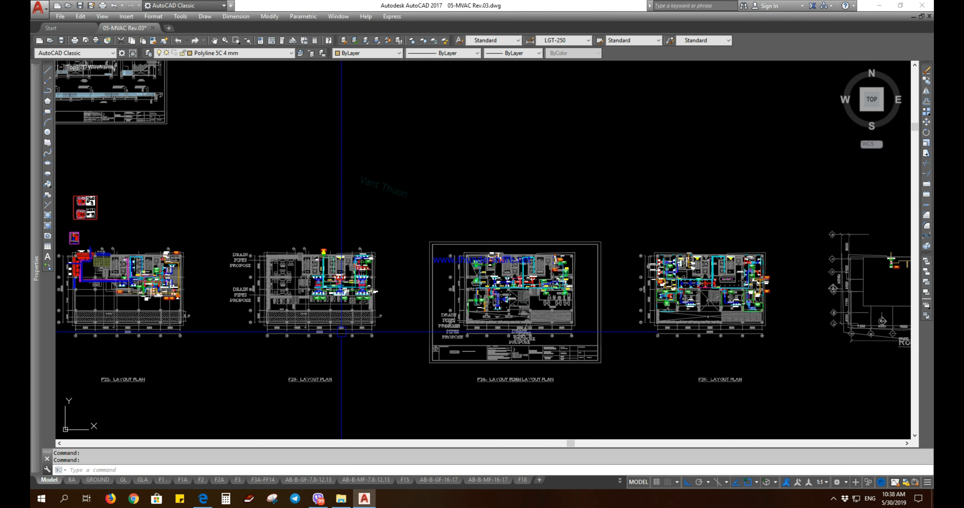
Examine the overall arrangement of plans and the framed building elevation sheet above the row.
scroll(342, 332, "down", 2)
middle_click_drag(406, 340, 594, 330)
scroll(493, 341, "down", 2)
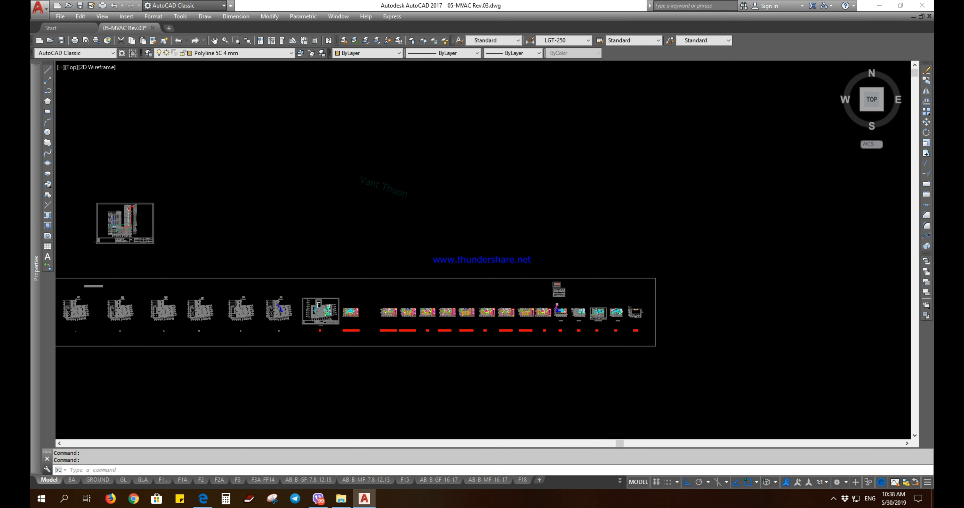
scroll(464, 357, "down", 2)
scroll(427, 372, "down", 2)
mouse_move(427, 372)
middle_mouse_down()
mouse_move(443, 338)
mouse_move(465, 340)
middle_mouse_up()
scroll(335, 278, "up", 1)
scroll(336, 276, "up", 1)
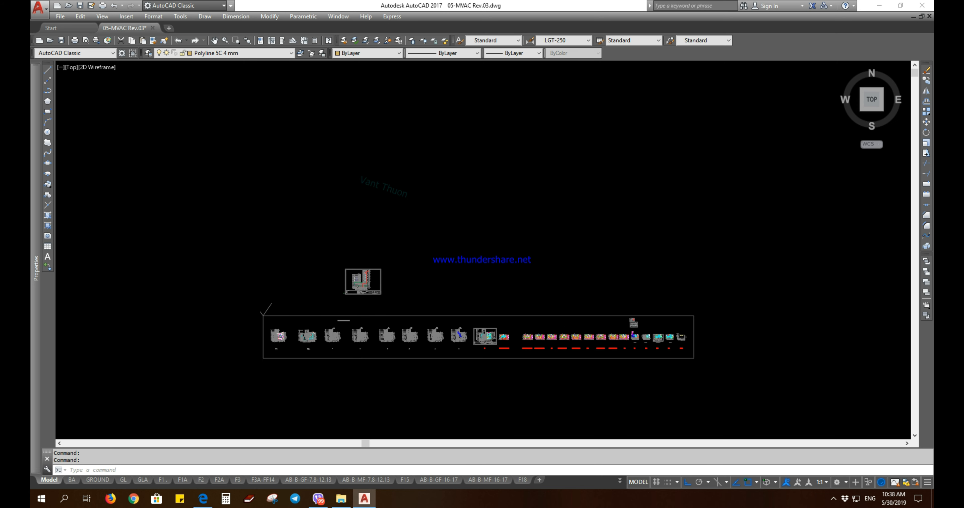
scroll(351, 271, "up", 2)
scroll(367, 277, "up", 6)
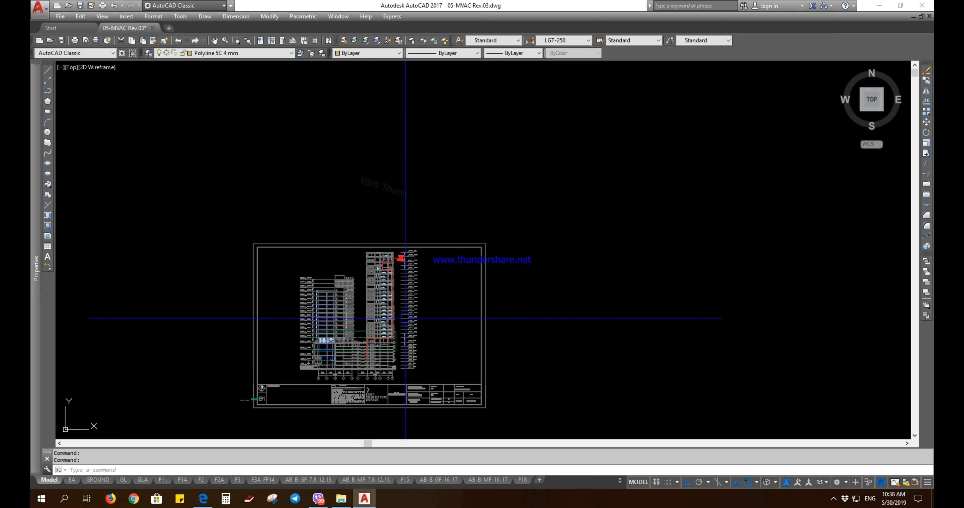
mouse_move(410, 300)
middle_mouse_down()
mouse_move(399, 262)
mouse_move(405, 273)
mouse_move(394, 273)
mouse_move(426, 315)
middle_mouse_up()
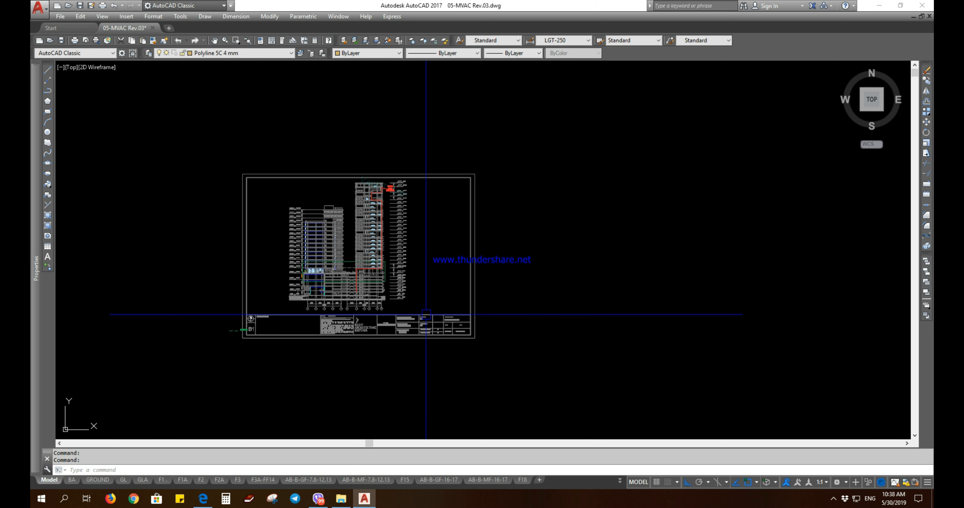
left_click(834, 499)
right_click(852, 463)
left_click(873, 406)
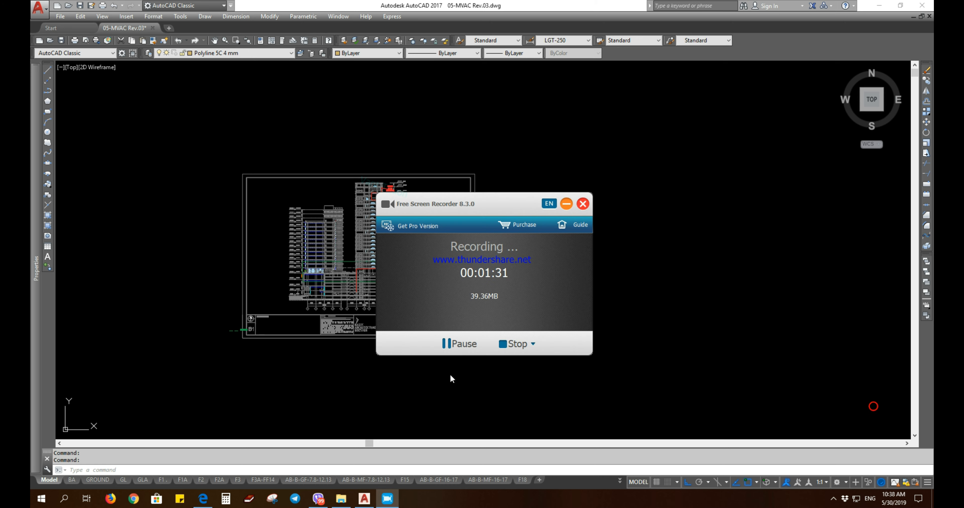
left_click(455, 347)
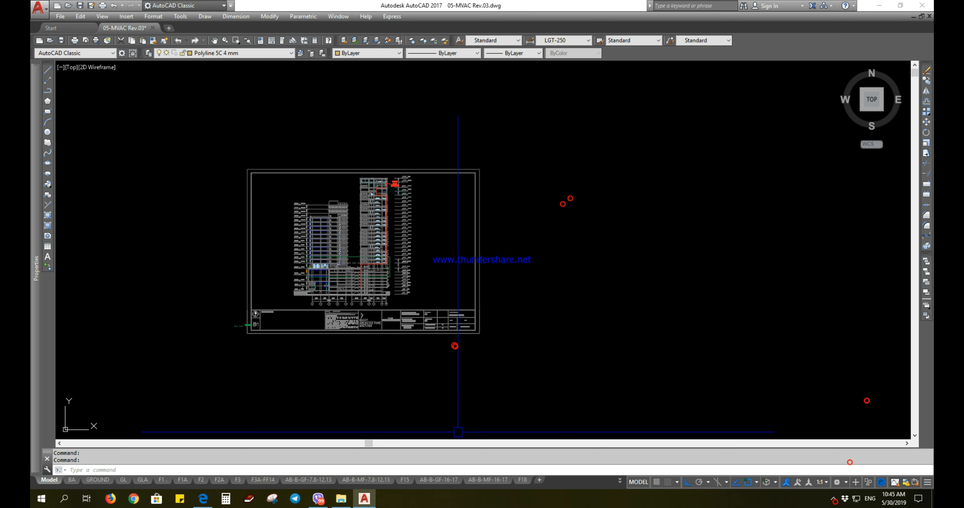
Switch from model space to the Layout1 paper space layout.
middle_click_drag(374, 402, 378, 295)
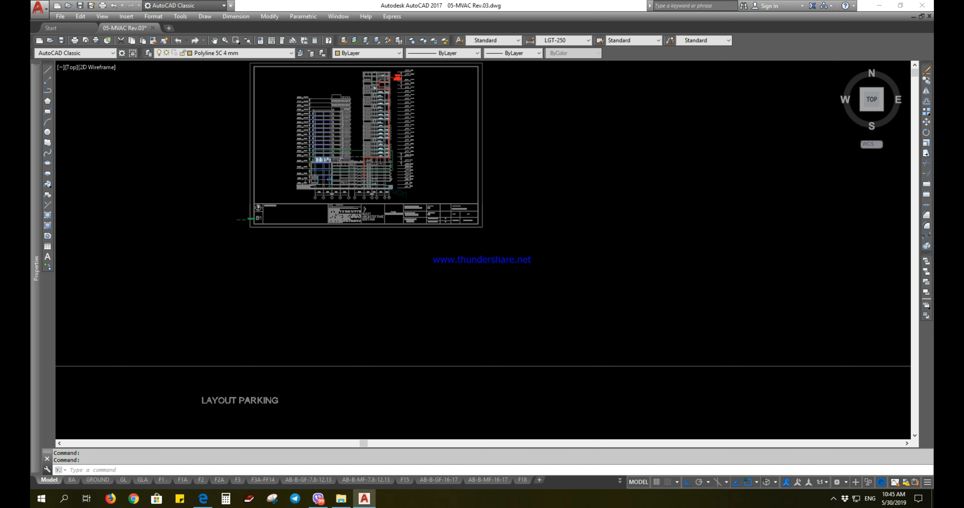
scroll(387, 309, "down", 4)
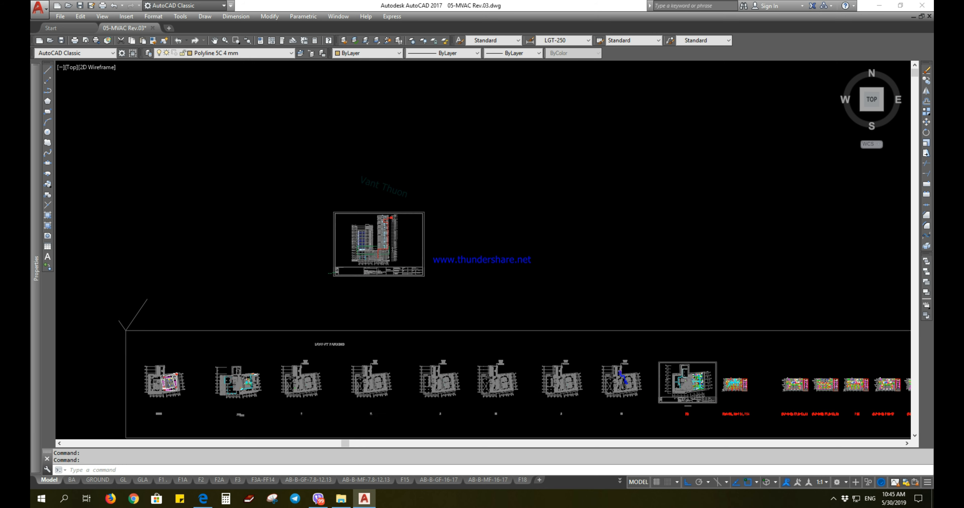
scroll(421, 393, "down", 2)
middle_click_drag(424, 394, 402, 331)
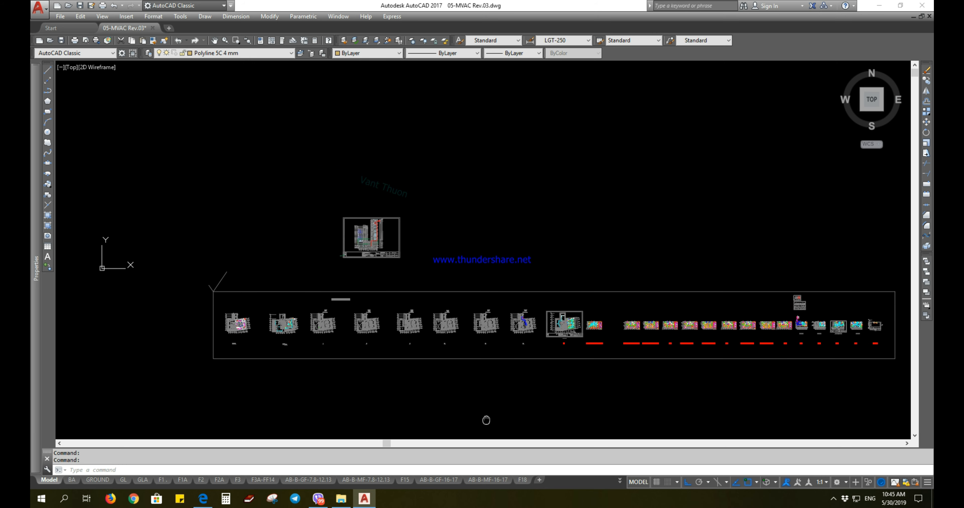
middle_click_drag(485, 420, 484, 421)
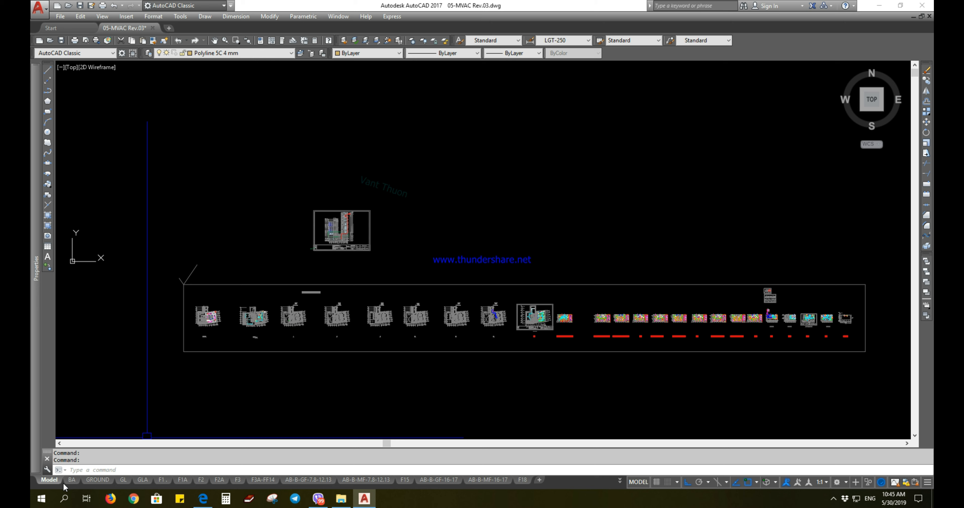
left_click(620, 482)
scroll(649, 448, "down", 3)
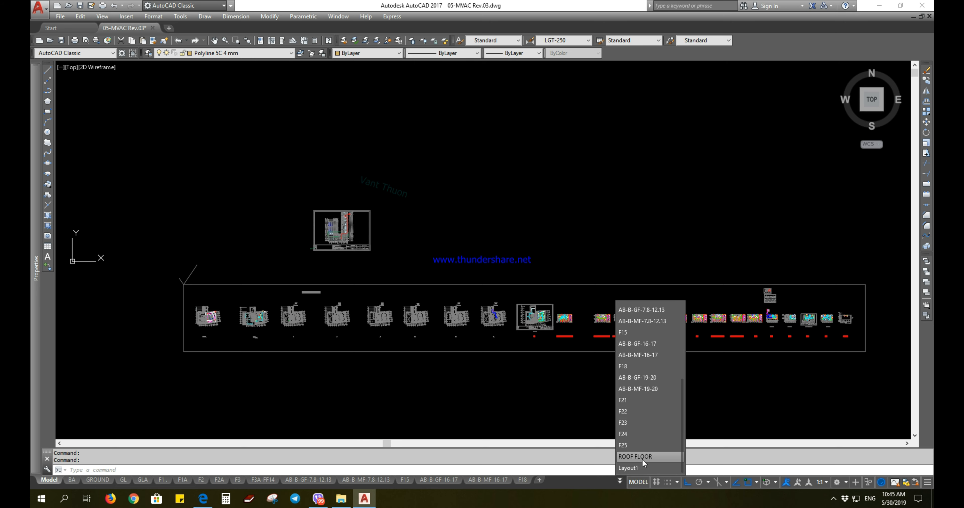
left_click(639, 467)
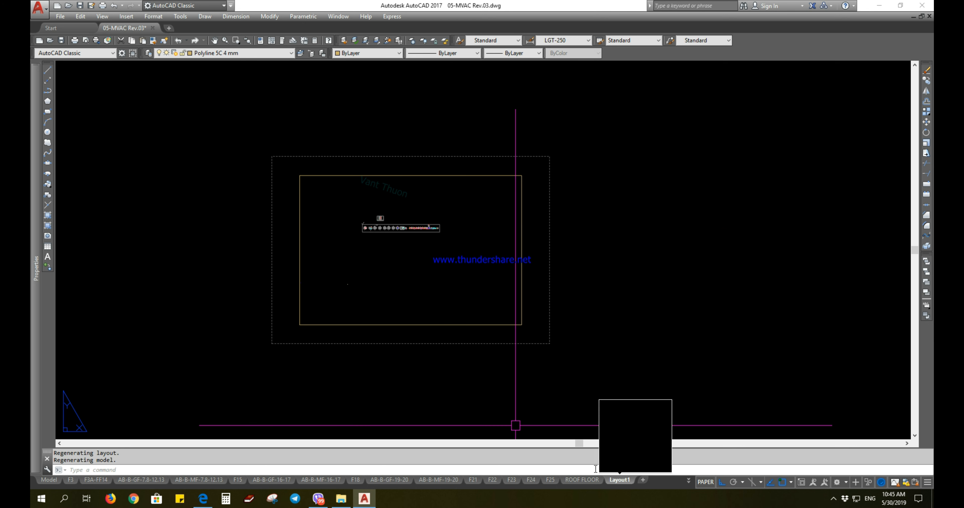
Activate model space inside the Layout1 viewport.
middle_click_drag(447, 363, 472, 364)
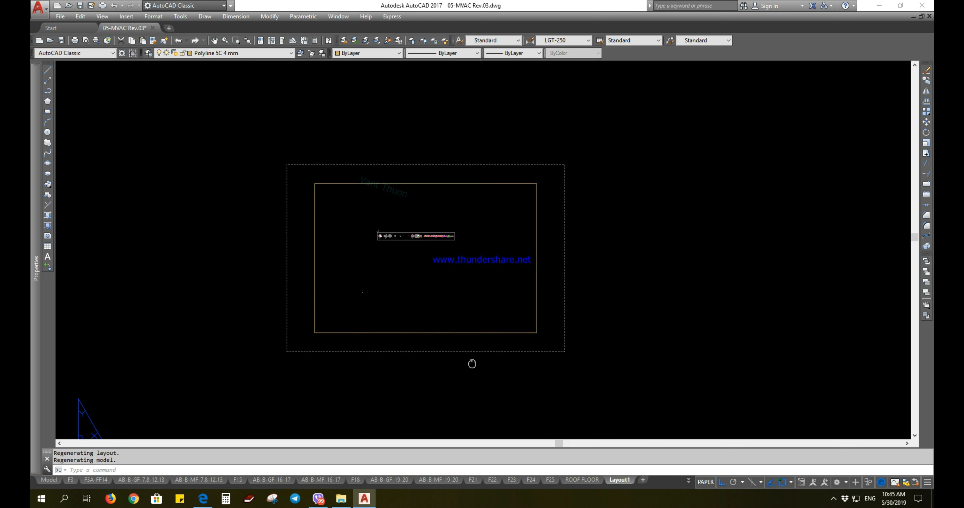
middle_click_drag(413, 366, 591, 332)
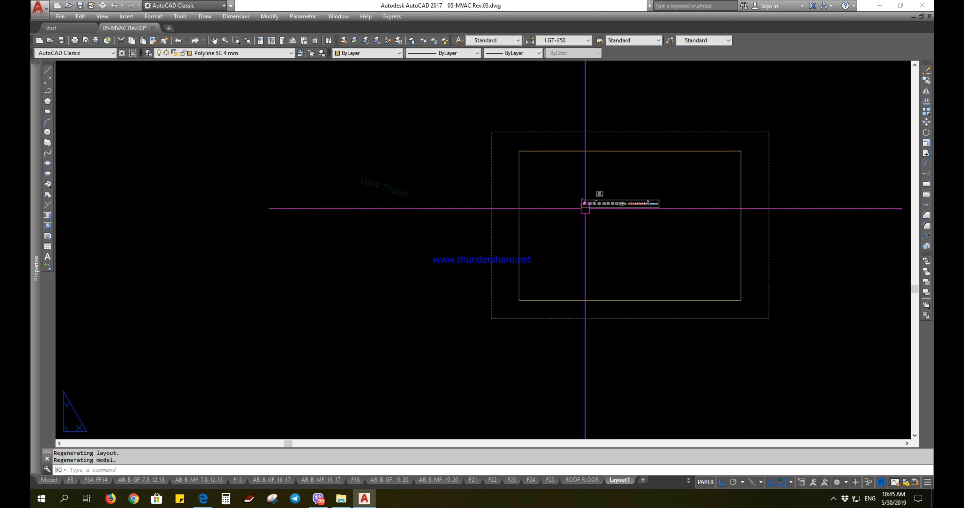
double_click(610, 249)
left_click(611, 249)
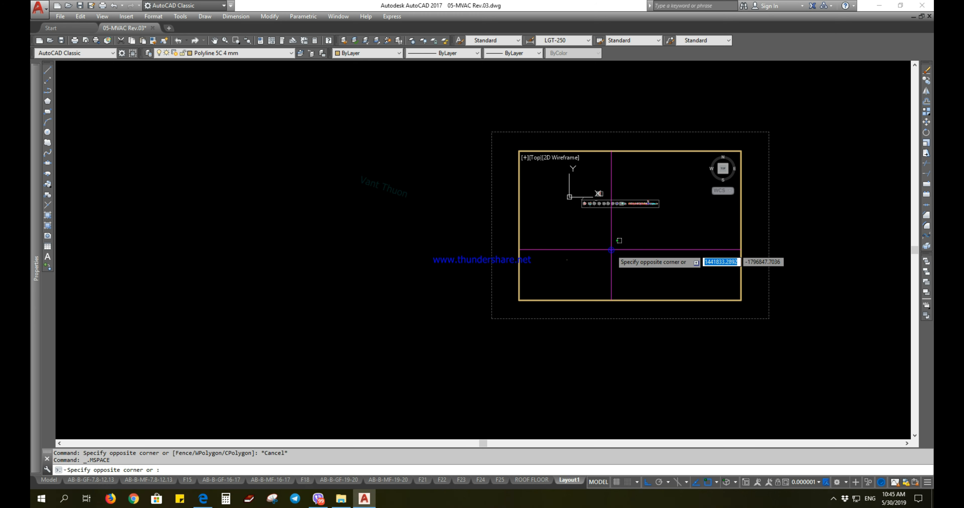
mouse_move(626, 239)
middle_mouse_down()
mouse_move(618, 245)
mouse_move(629, 265)
middle_mouse_up()
left_click(617, 243)
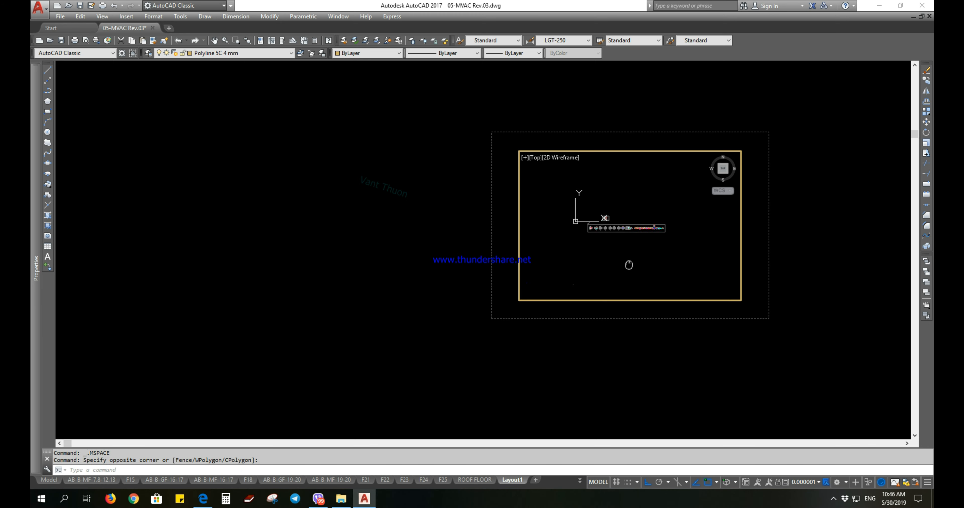
Adjust the view inside the viewport to frame the row of upper-floor plans, and return to paper space.
scroll(600, 221, "up", 2)
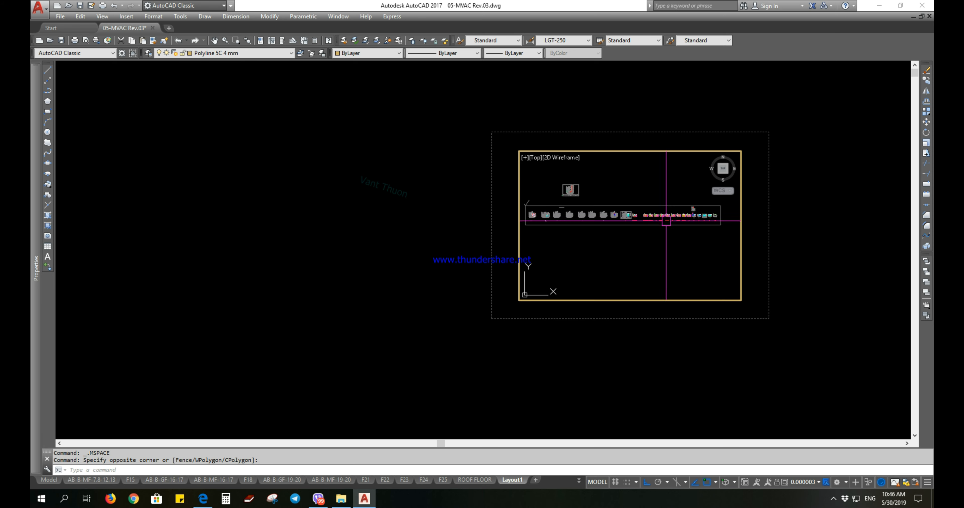
scroll(711, 216, "up", 3)
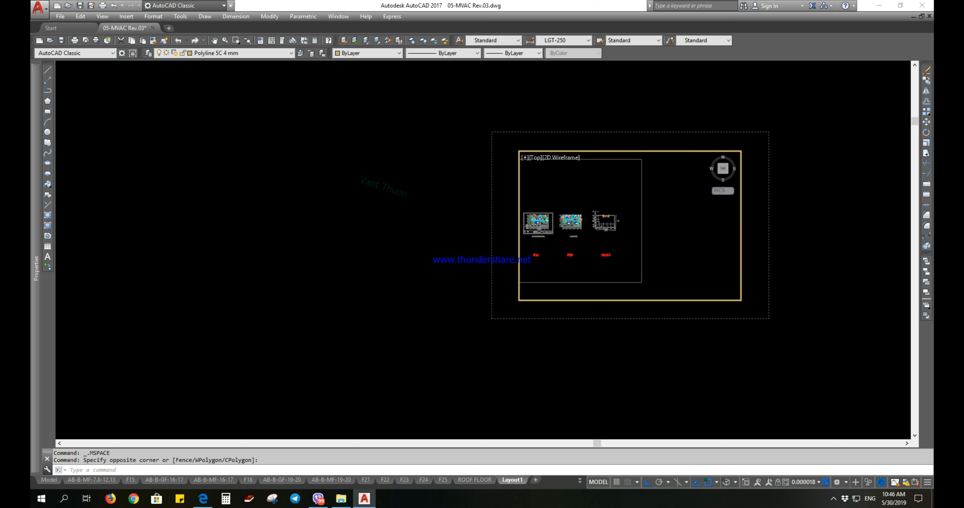
scroll(652, 225, "up", 6)
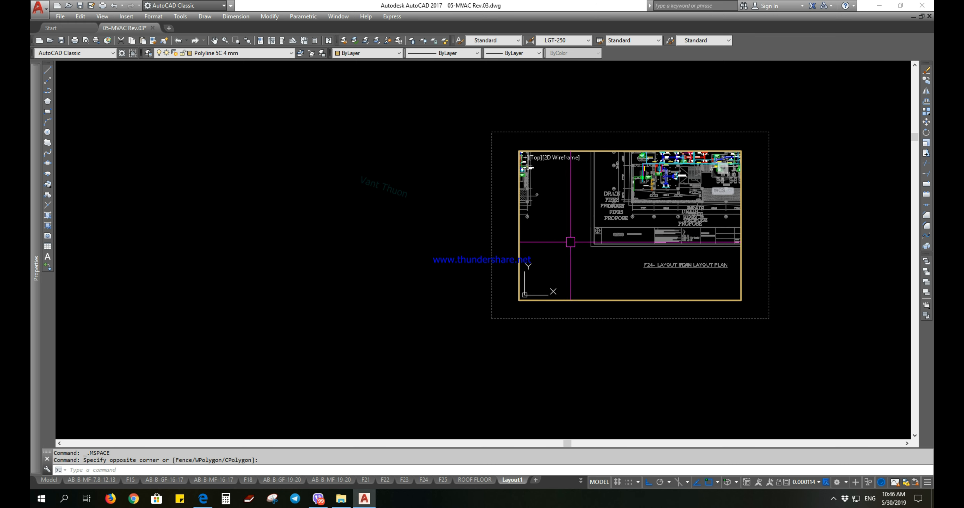
middle_click_drag(765, 255, 808, 258)
mouse_move(573, 258)
middle_mouse_down()
mouse_move(775, 257)
mouse_move(763, 258)
middle_mouse_up()
middle_click_drag(622, 261, 774, 262)
middle_click_drag(544, 266, 727, 269)
middle_click_drag(588, 270, 732, 268)
scroll(629, 273, "down", 6)
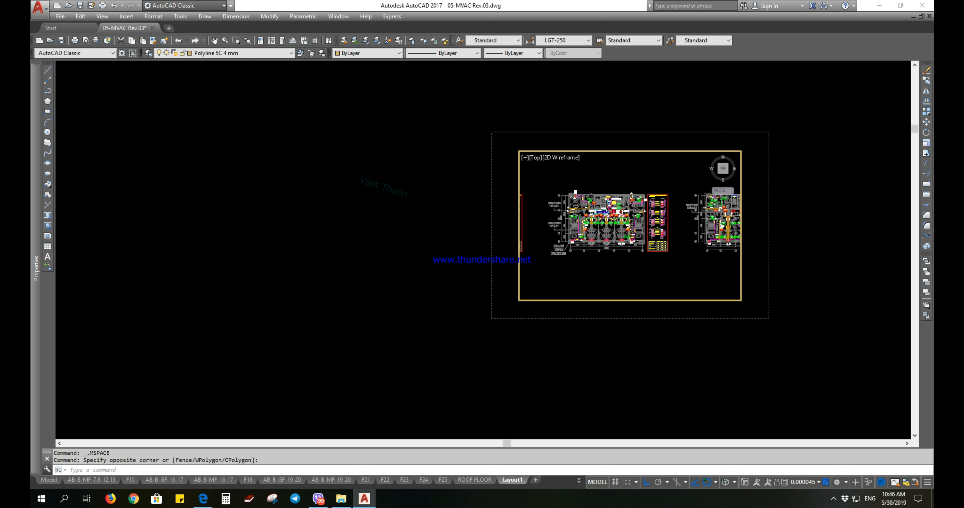
middle_click_drag(629, 272, 648, 232)
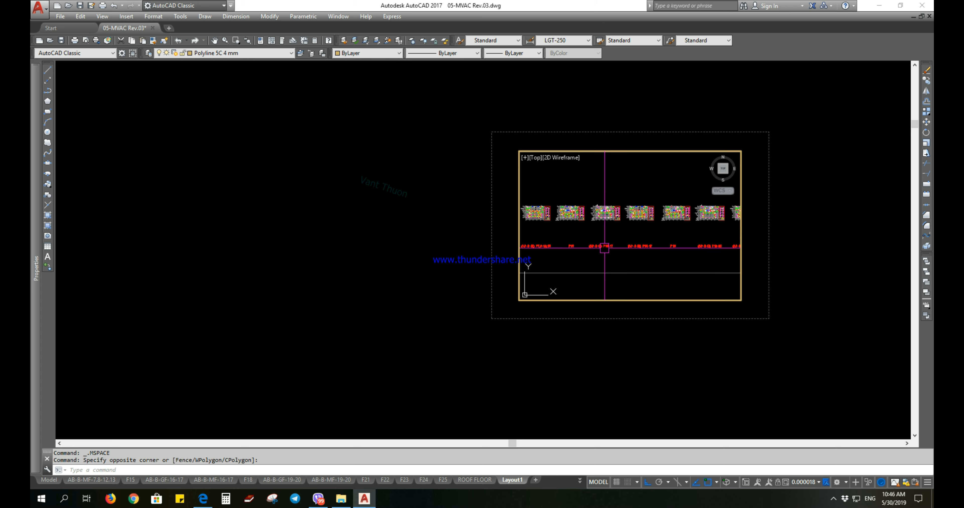
scroll(673, 217, "down", 4)
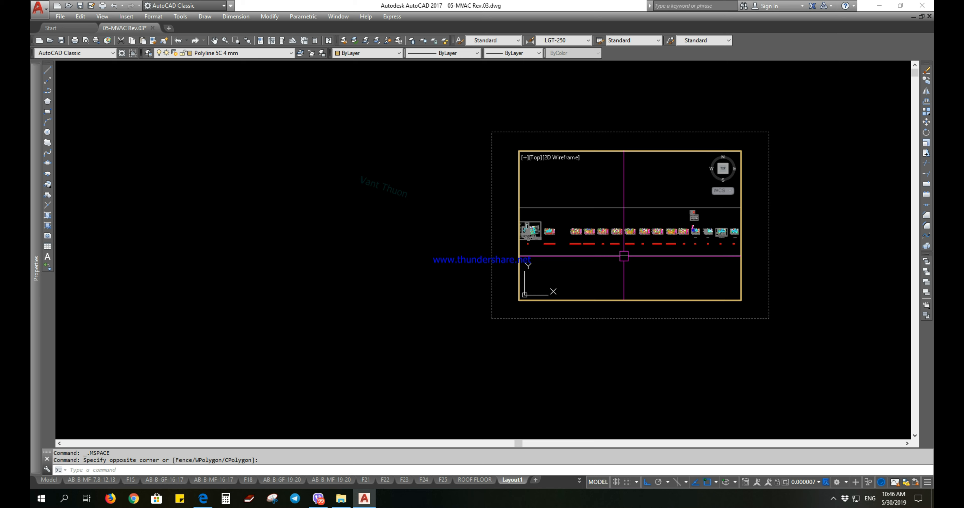
double_click(621, 360)
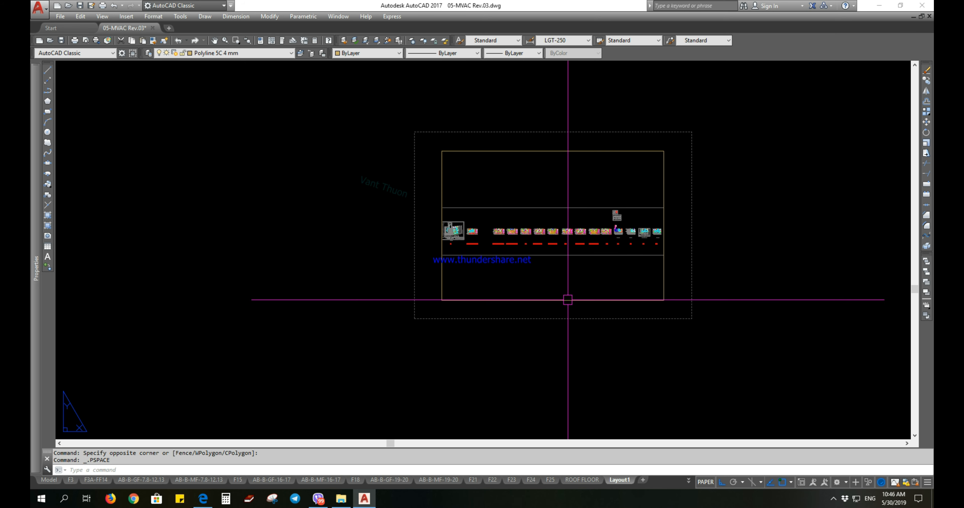
left_click(495, 300)
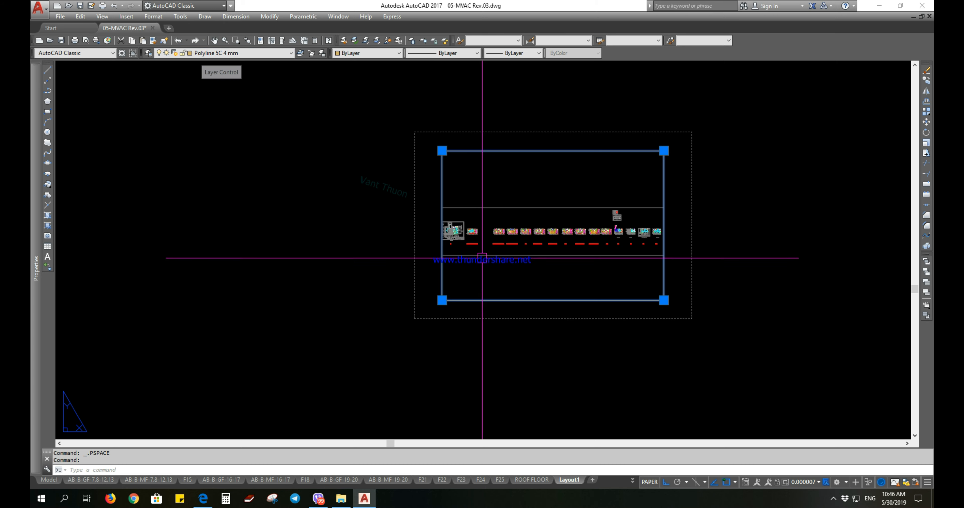
middle_click_drag(490, 339, 396, 342)
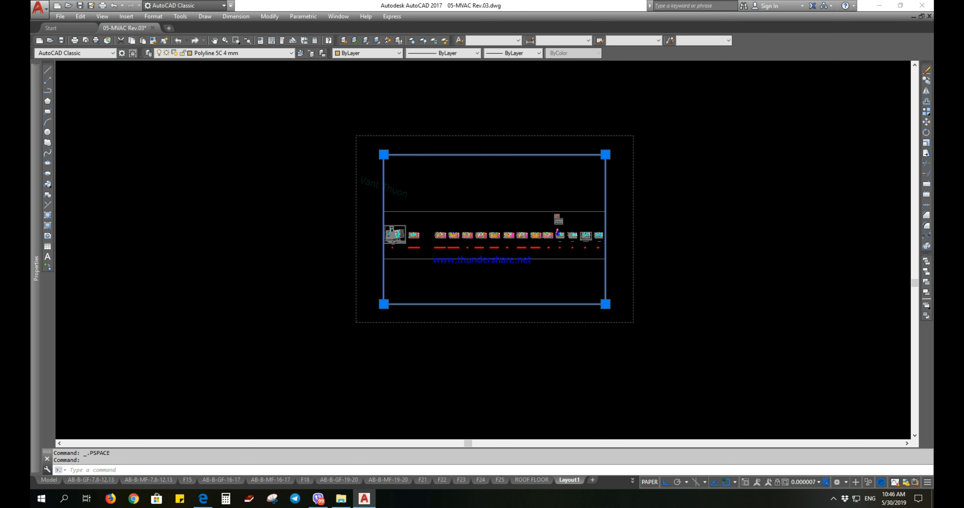
key("Escape")
left_click(522, 304)
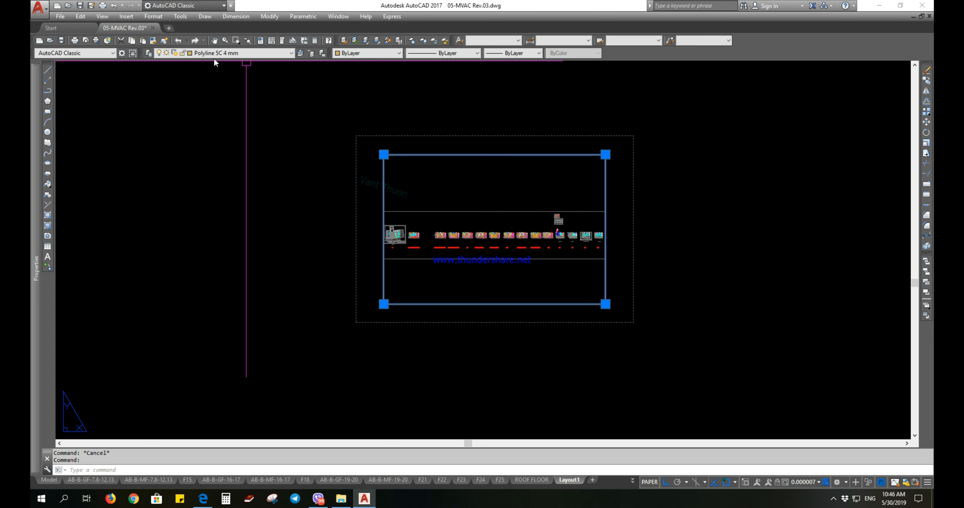
key("Escape")
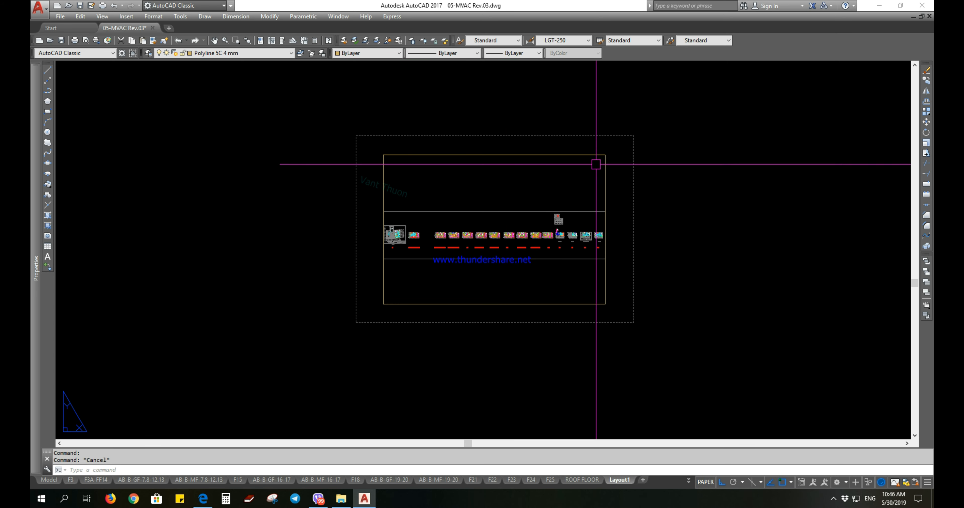
Move the Layout1 viewport horizontally about 4.4 units to the left, past the paper's left edge.
left_click(387, 305)
middle_click_drag(417, 369, 442, 355)
type("m")
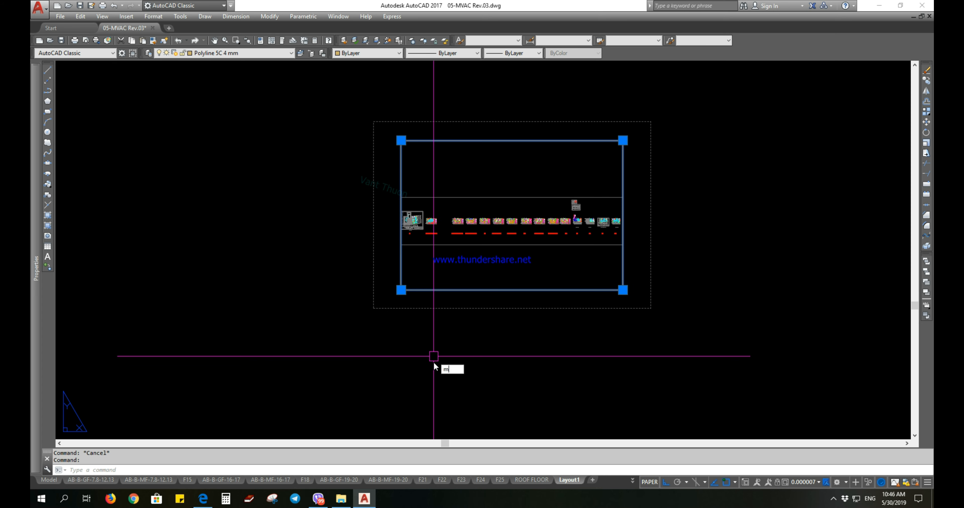
key("Return")
left_click(454, 354)
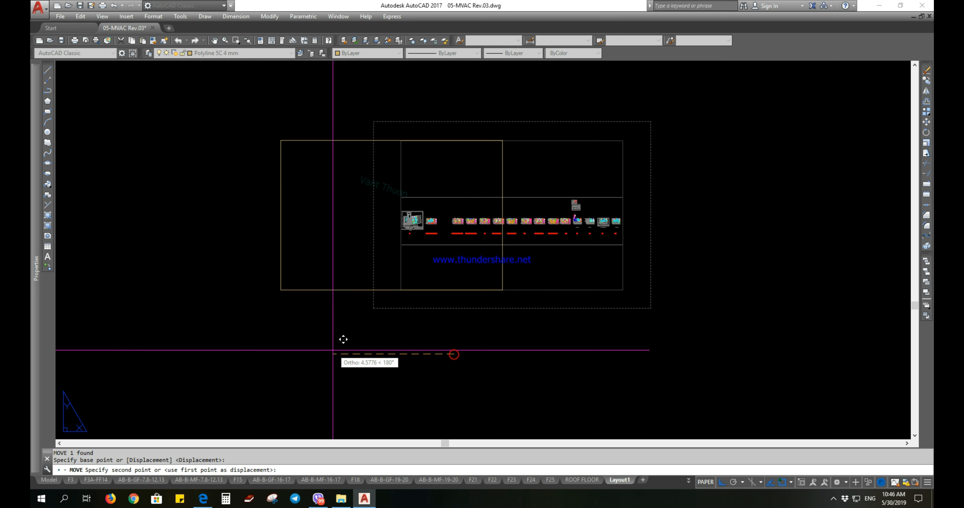
left_click(334, 354)
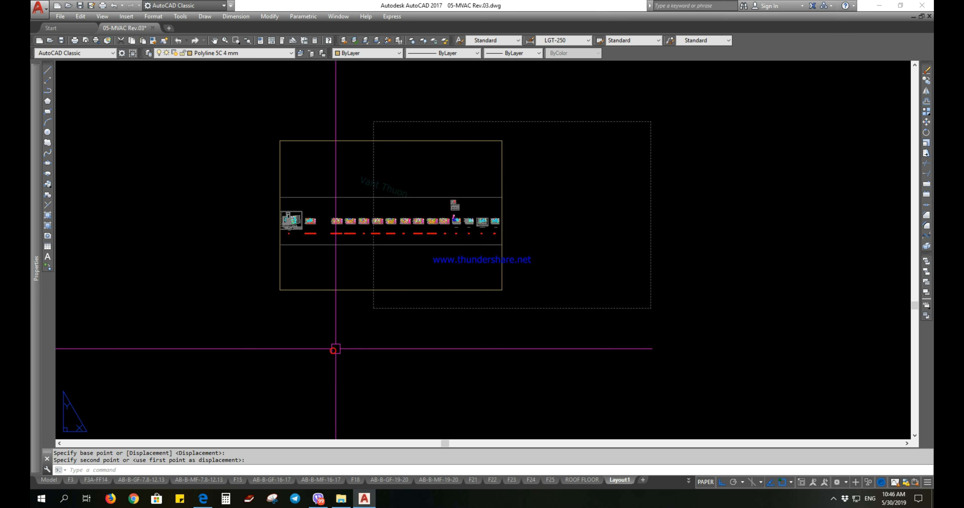
Move the Layout1 viewport horizontally to the right, past the paper's right edge.
type("m")
key("Return")
left_click(347, 364)
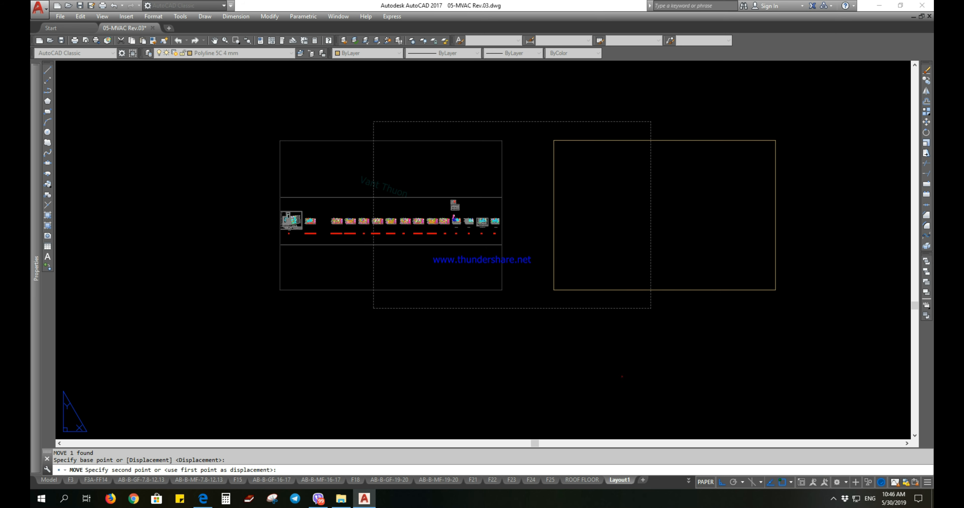
left_click(622, 363)
Move the viewport horizontally about 5.5 units to the left so it sits within the paper's width.
left_click(651, 290)
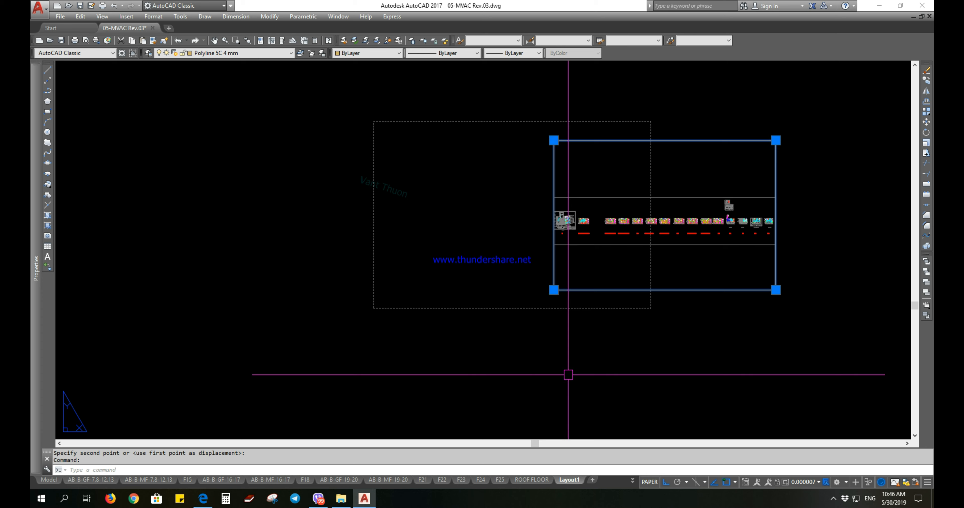
type("m")
key("Return")
left_click(585, 362)
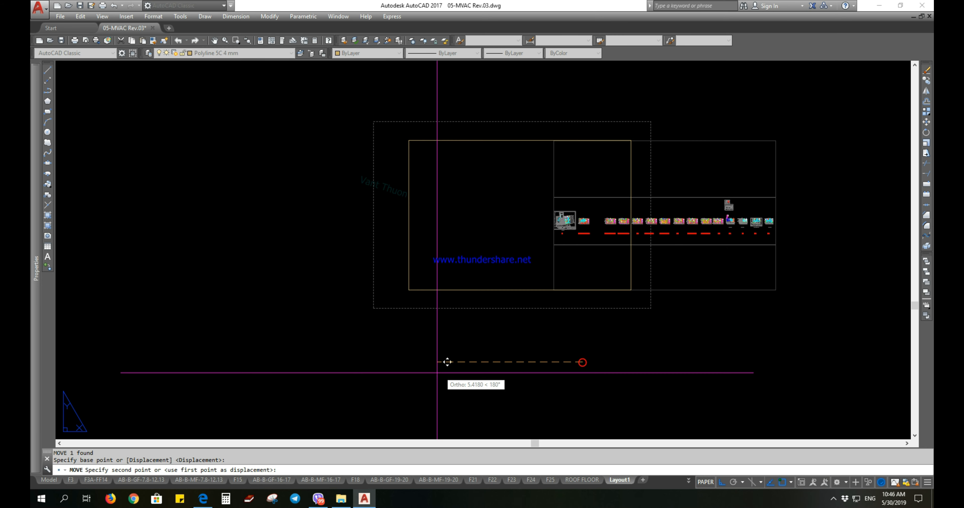
left_click(433, 373)
Move the viewport straight down past the paper's lower edge.
left_click(494, 290)
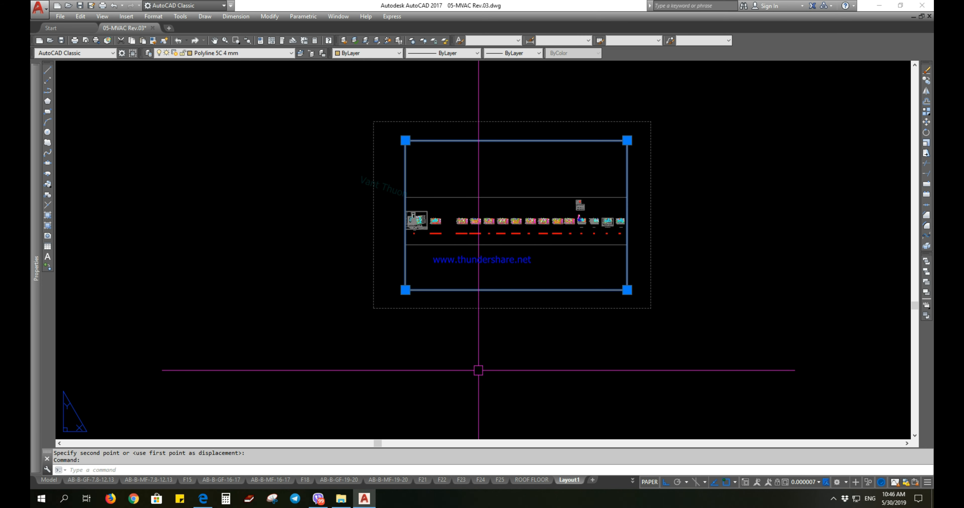
type("m")
key("Return")
left_click(490, 291)
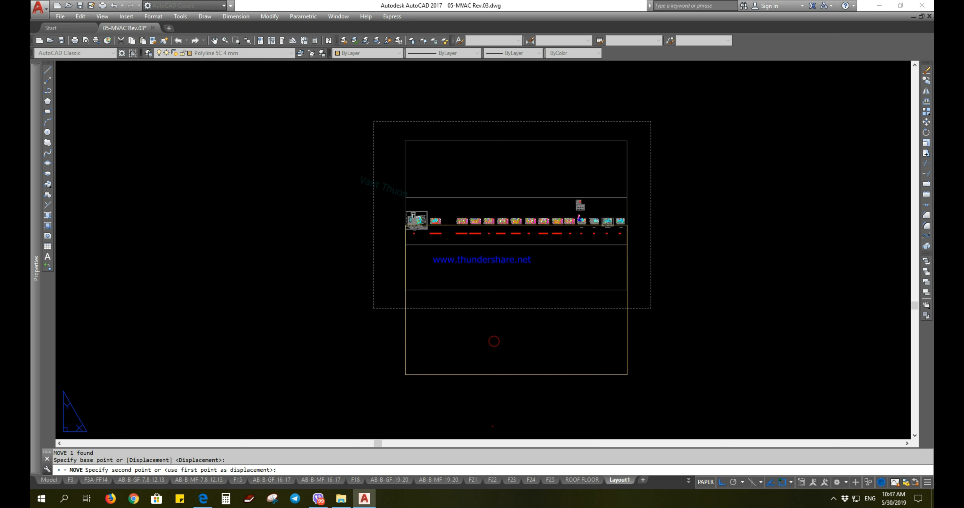
left_click(489, 376)
Move the viewport straight up so it lies within the paper boundary again.
type("m")
key("Return")
left_click(482, 412)
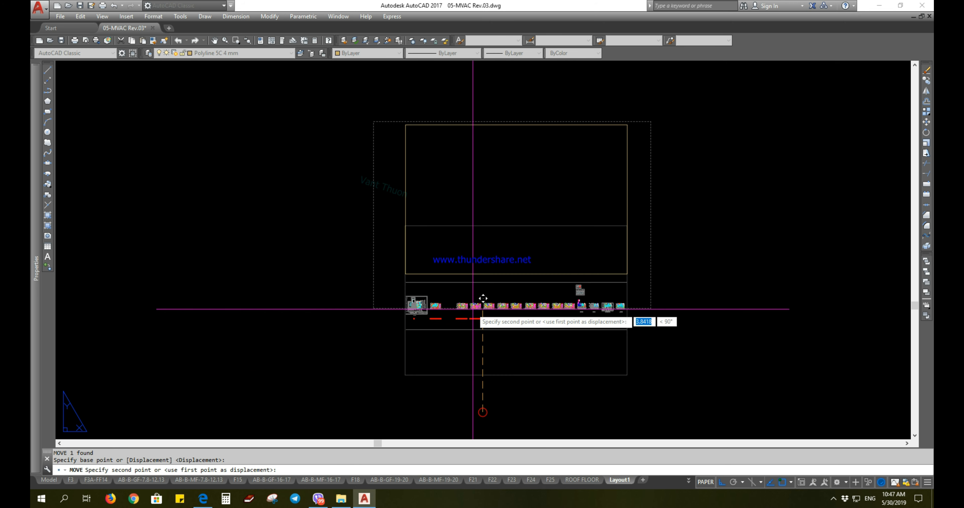
left_click(477, 317)
middle_click_drag(486, 382, 482, 401)
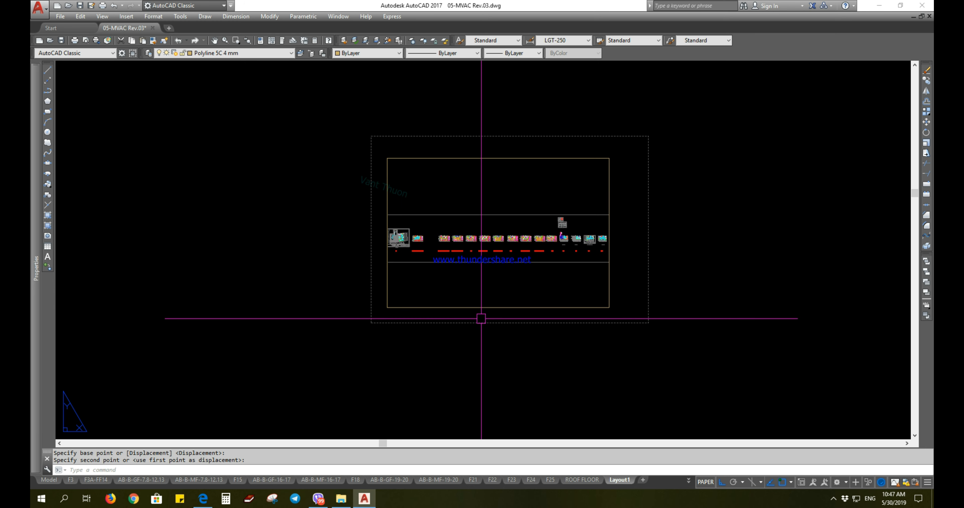
Select the viewport to identify its layer, and turn off that layer, Polyline 5C 4 mm, although it is current.
left_click(480, 311)
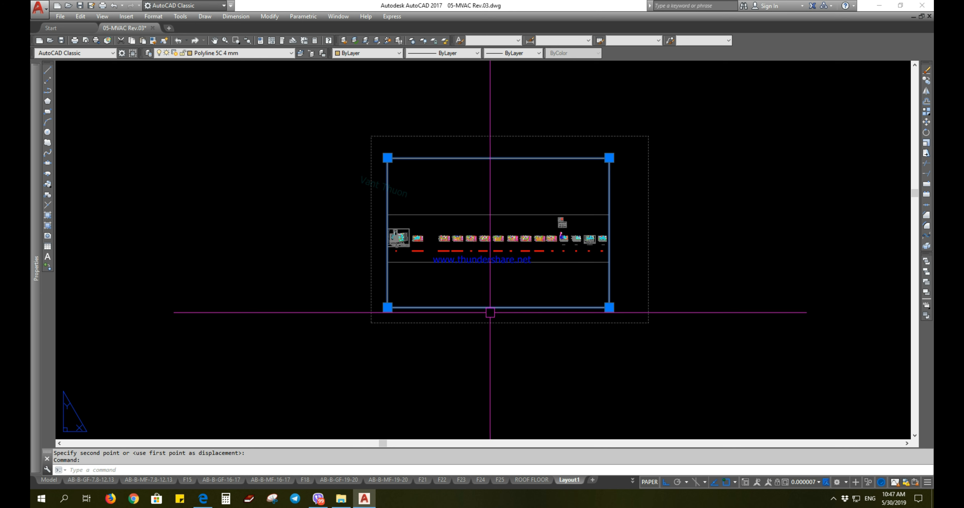
key("Escape")
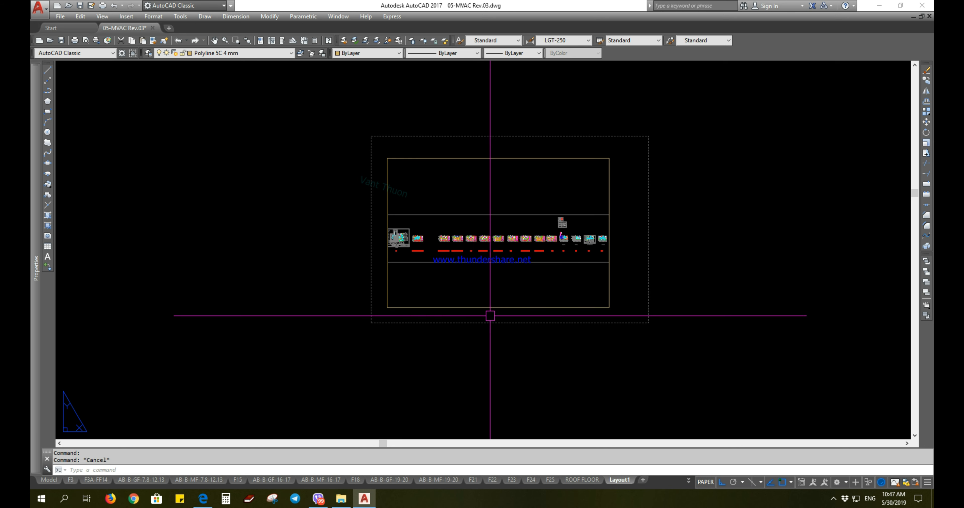
left_click(490, 308)
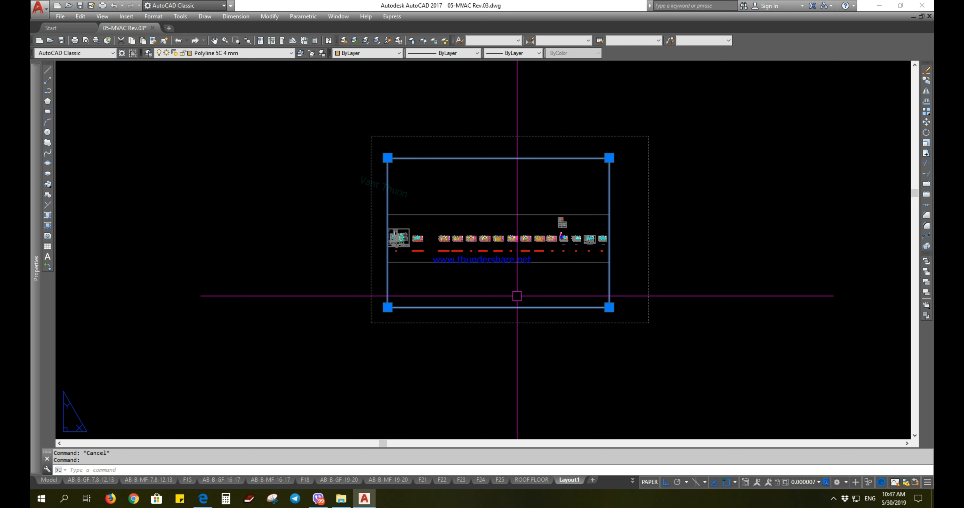
left_click(243, 56)
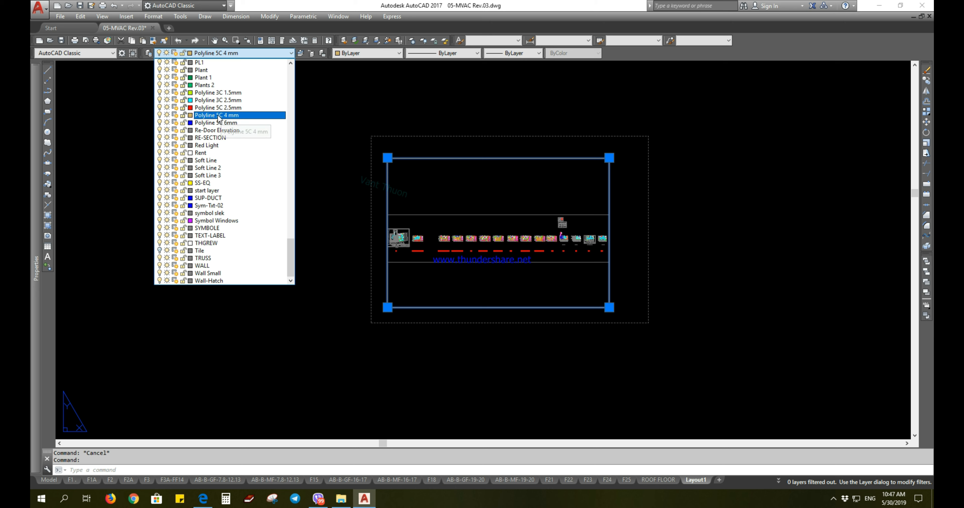
left_click(160, 116)
left_click(317, 291)
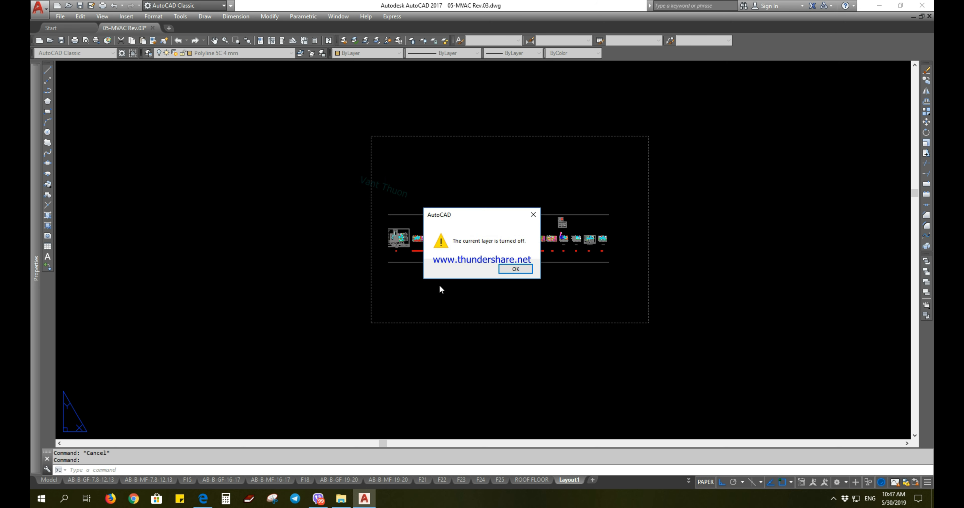
left_click(515, 269)
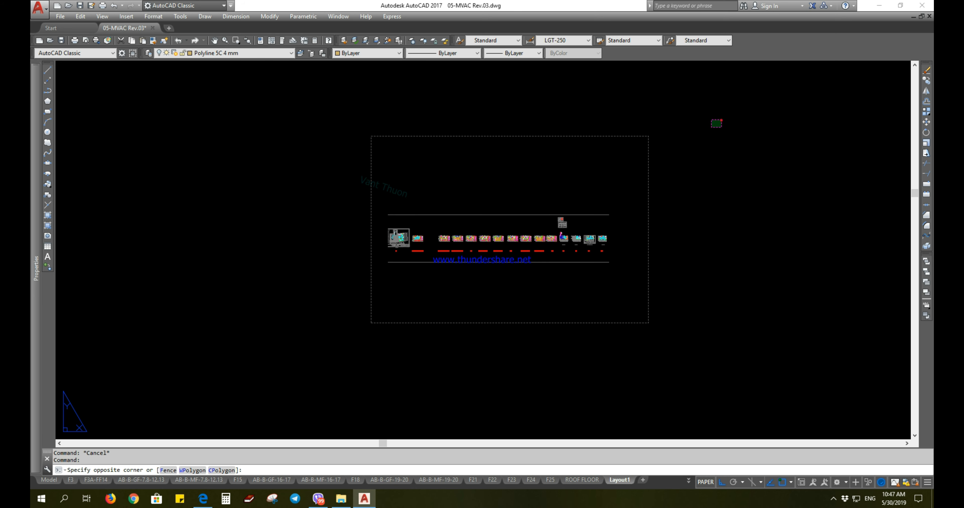
Try to window-select and move the viewport while its border layer is turned off.
left_click(247, 365)
left_click(198, 87)
left_click(707, 427)
type("m")
key("space")
left_click(470, 356)
key("Escape")
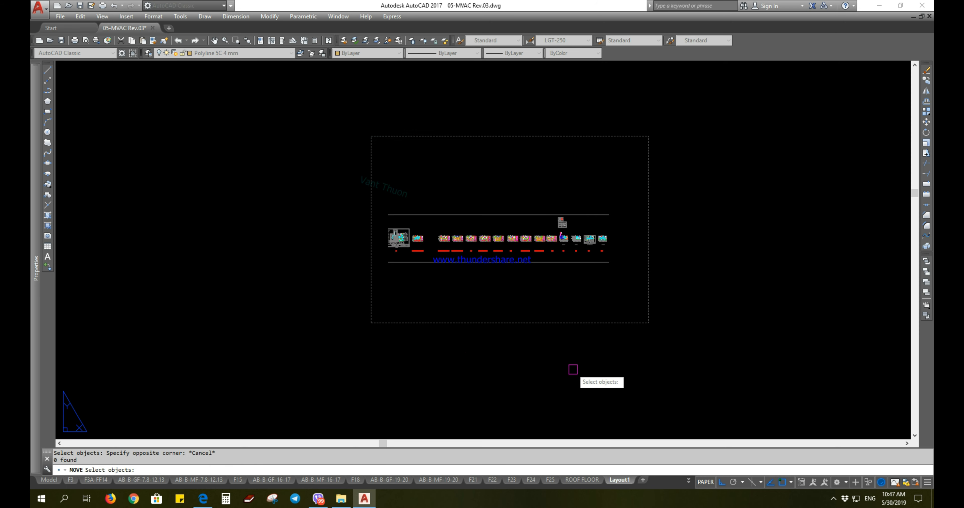
key("Escape")
Retry picking the hidden viewport for a move near the paper's lower edge, and cancel the Move command.
left_click(537, 304)
left_click(486, 348)
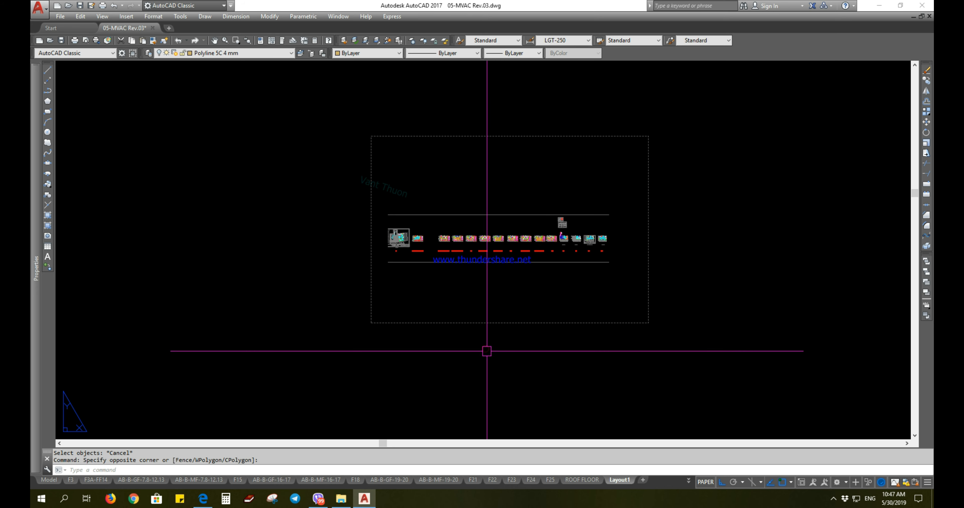
key("space")
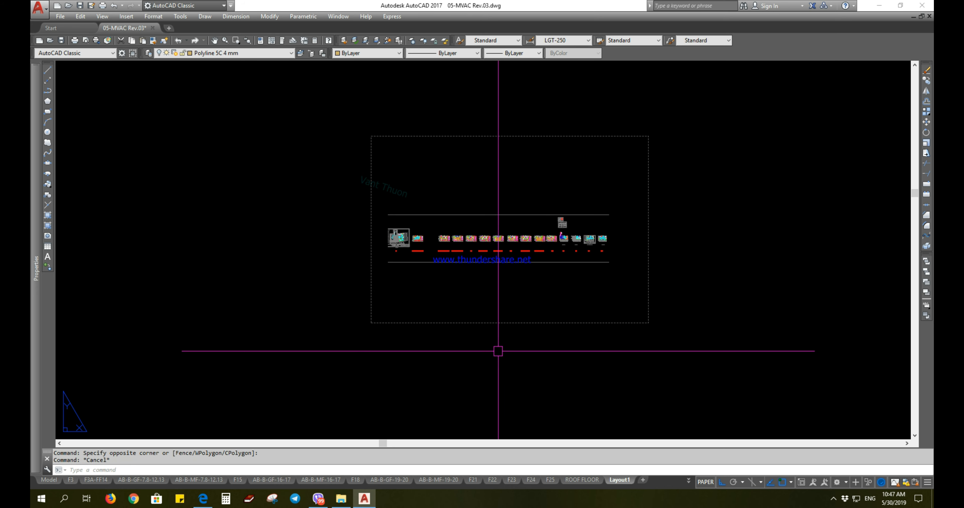
left_click(469, 350)
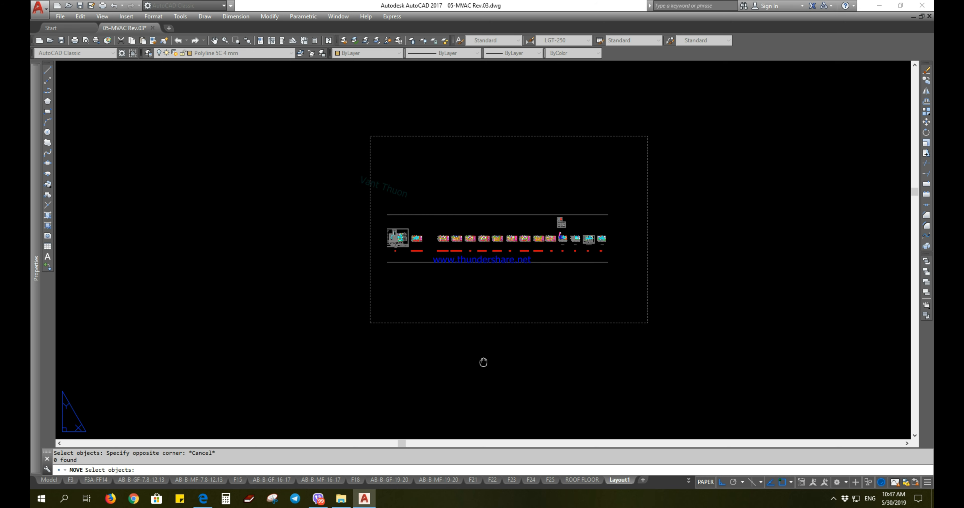
middle_click_drag(482, 363, 476, 363)
key("Escape")
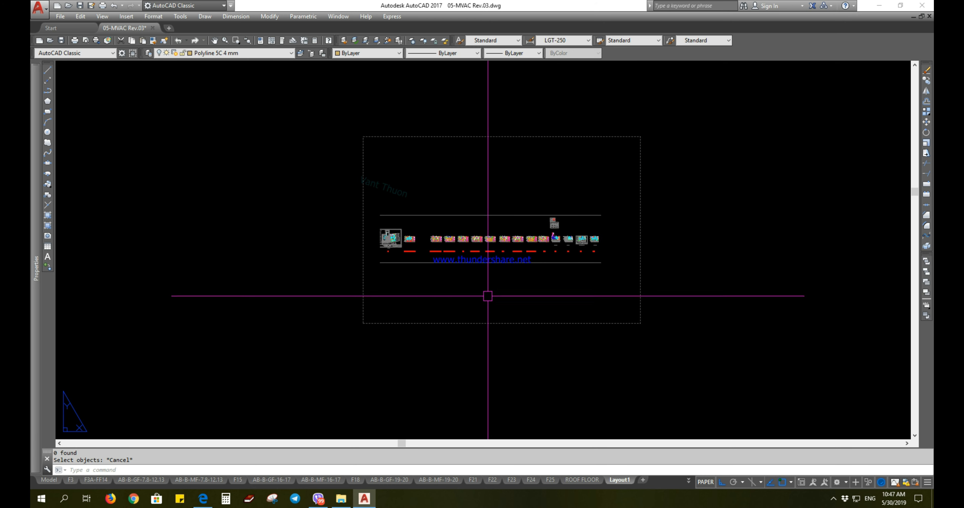
Activate model space inside the hidden-border viewport, frame a single upper-floor plan in it, and return to paper space.
double_click(492, 284)
mouse_move(484, 270)
middle_mouse_down()
mouse_move(493, 263)
mouse_move(471, 242)
mouse_move(492, 272)
middle_mouse_up()
scroll(421, 248, "up", 8)
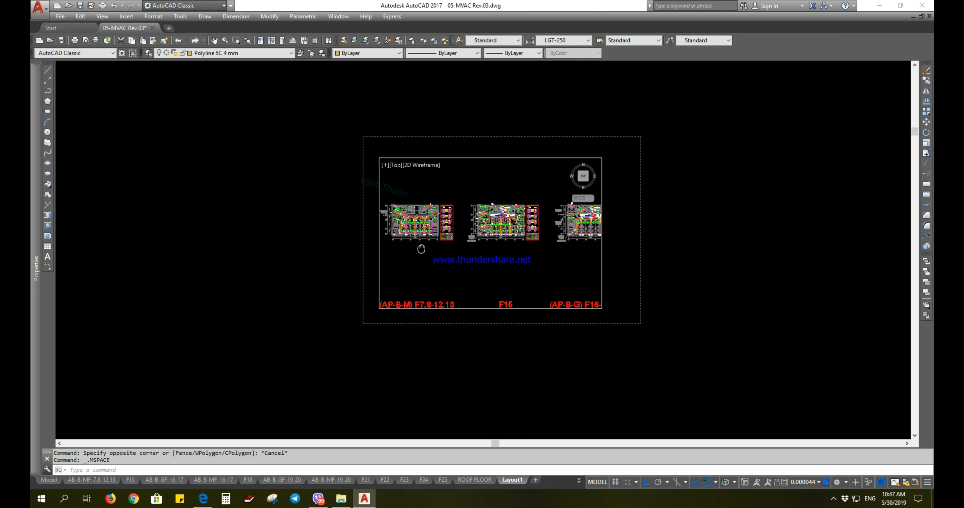
scroll(503, 261, "up", 6)
middle_click_drag(503, 262, 385, 266)
mouse_move(576, 259)
middle_mouse_down()
mouse_move(385, 258)
mouse_move(473, 264)
middle_mouse_up()
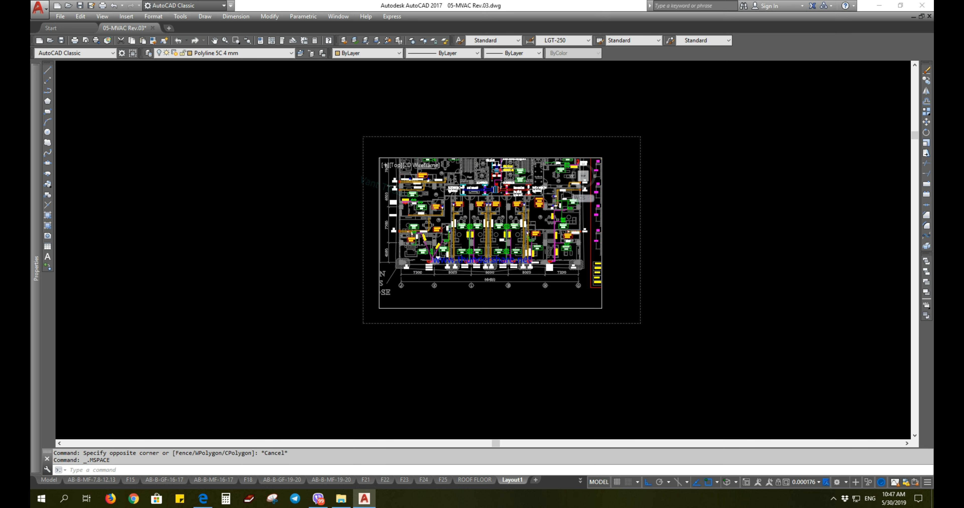
mouse_move(568, 253)
middle_mouse_down()
mouse_move(416, 253)
mouse_move(493, 251)
mouse_move(422, 247)
middle_mouse_up()
middle_click_drag(539, 249, 495, 269)
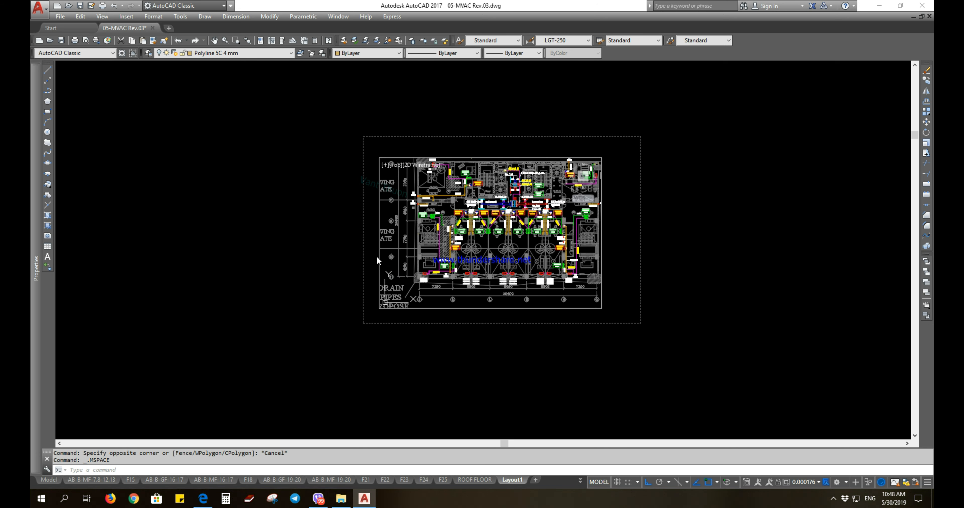
double_click(338, 258)
double_click(400, 255)
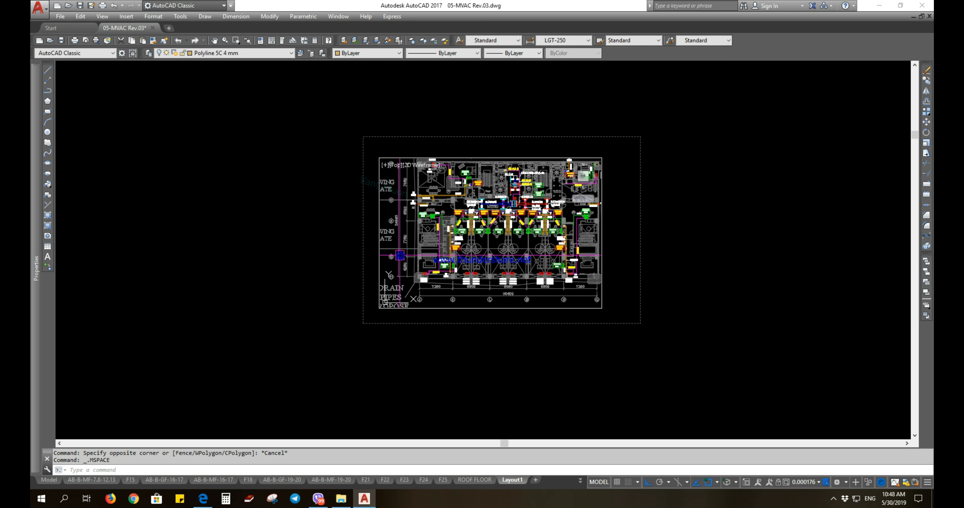
double_click(338, 255)
Try to select the hidden viewport from paper space with selection windows enclosing the whole paper.
left_click(336, 133)
left_click(707, 381)
left_click(719, 133)
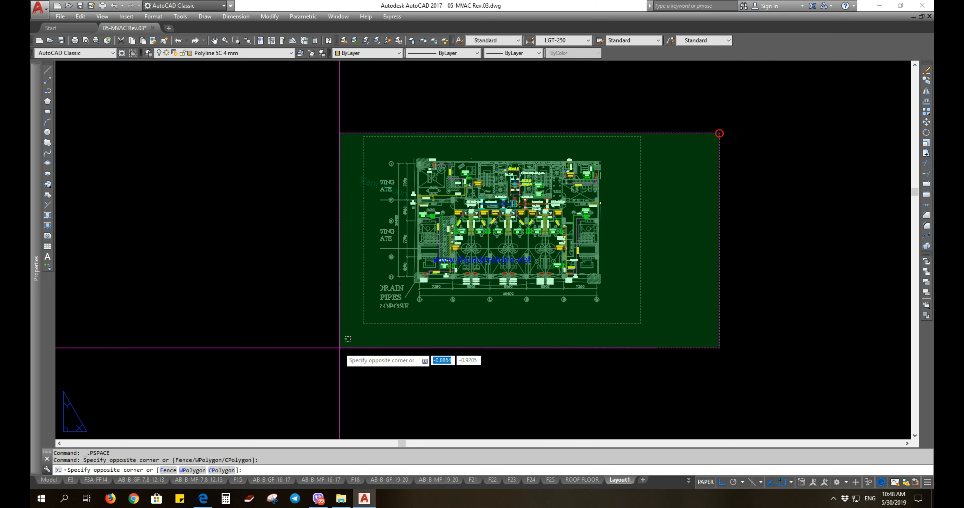
left_click(339, 348)
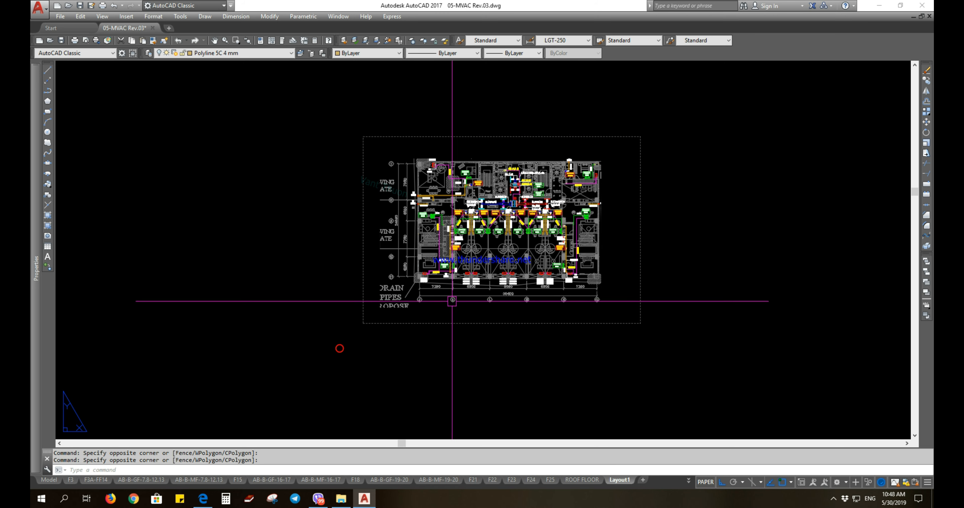
left_click(671, 140)
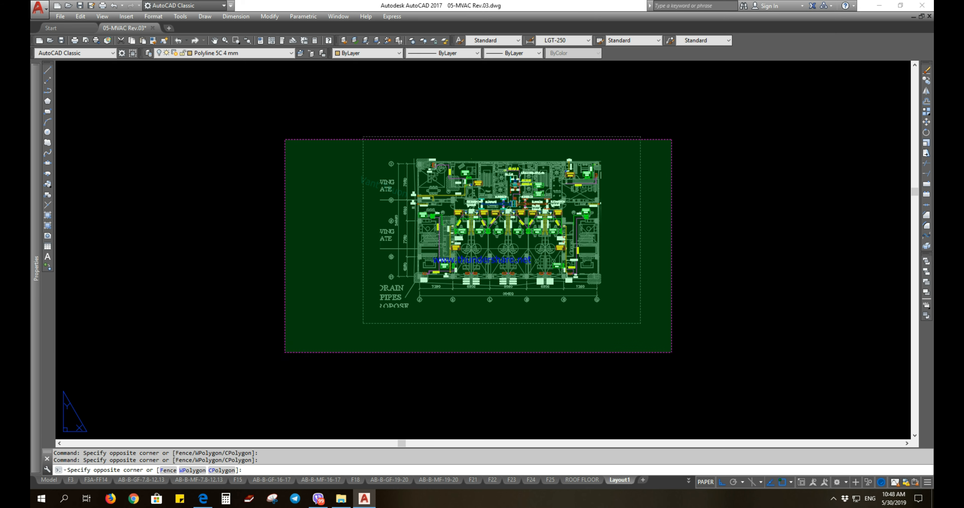
left_click(285, 352)
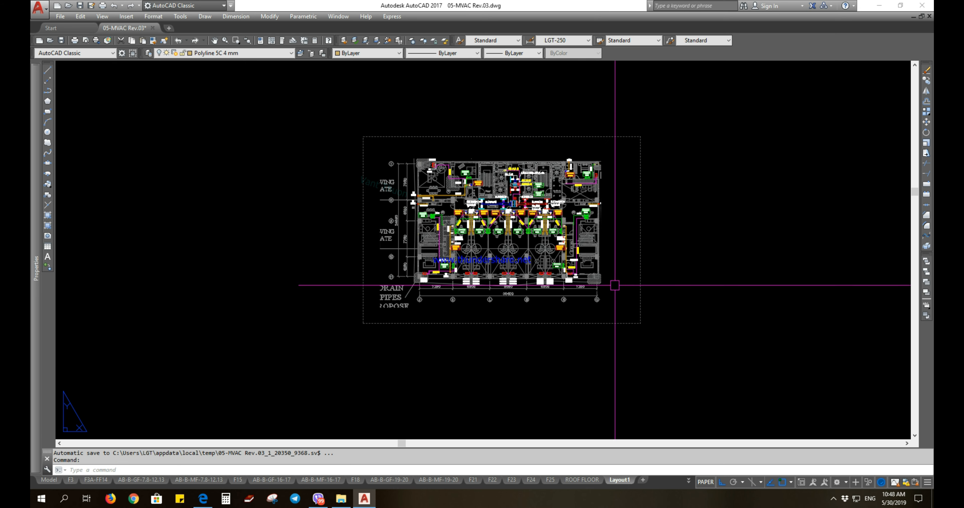
Turn the Polyline 5C 4 mm layer back on to show the viewport border.
middle_click_drag(661, 263, 560, 273)
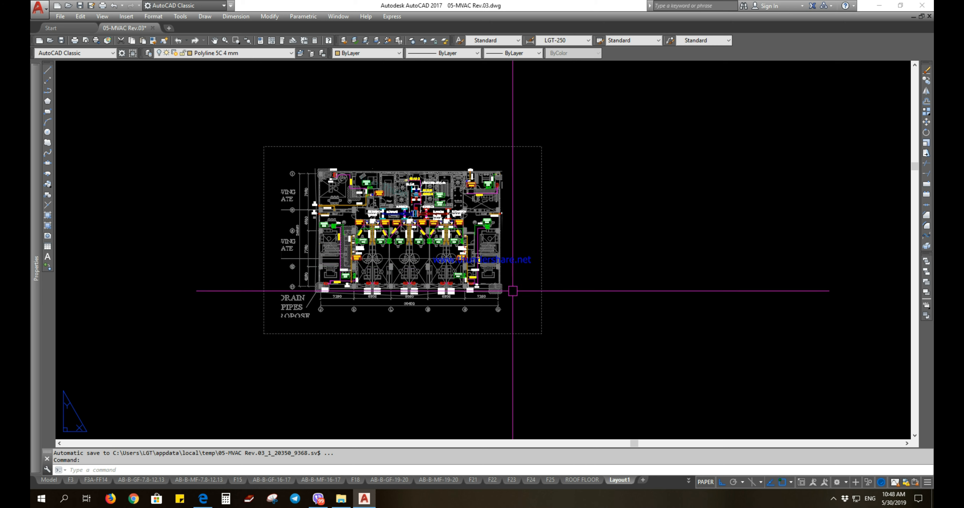
left_click(227, 54)
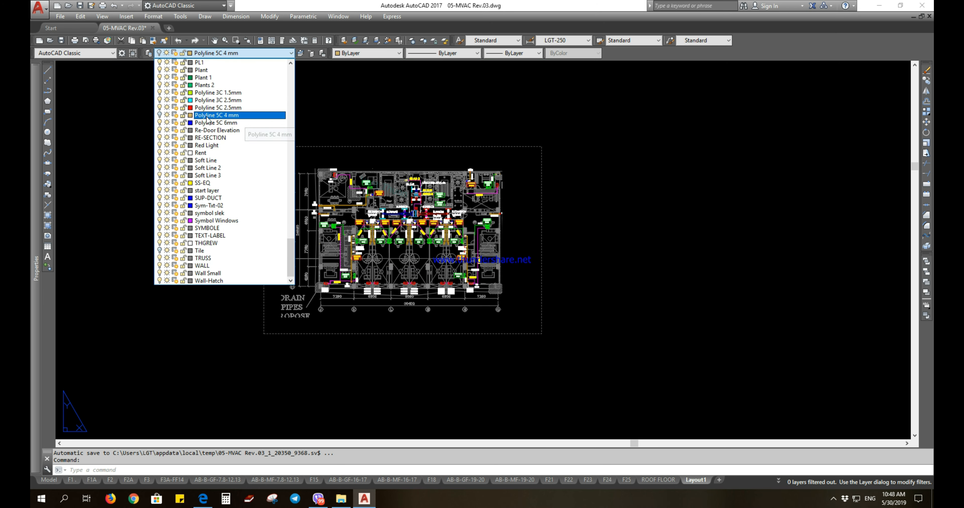
left_click(159, 116)
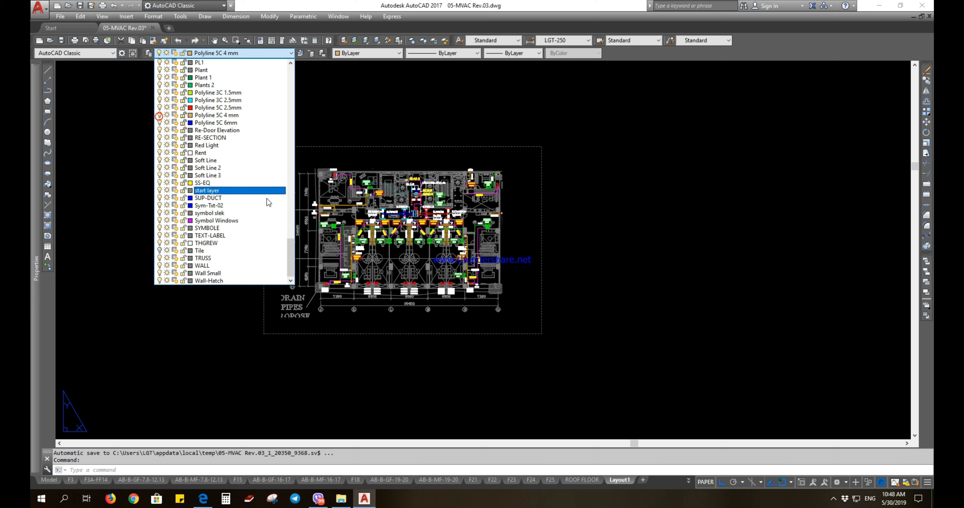
left_click(354, 95)
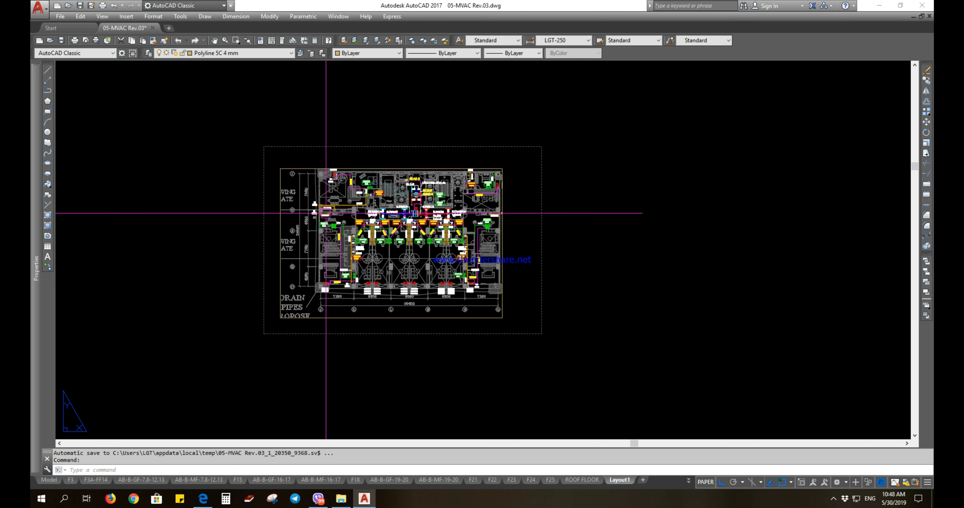
Select the viewport and move it horizontally about 3.3 units to the right, past the paper's right edge.
left_click(235, 144)
left_click(549, 339)
type("M")
key("Return")
left_click(502, 371)
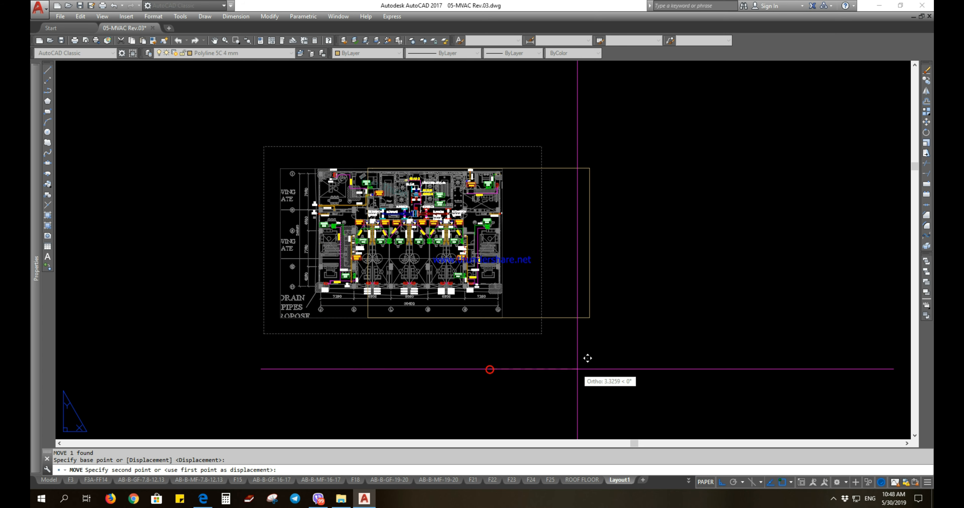
left_click(573, 367)
Move the viewport horizontally to the left, back within the paper boundary.
left_click(559, 322)
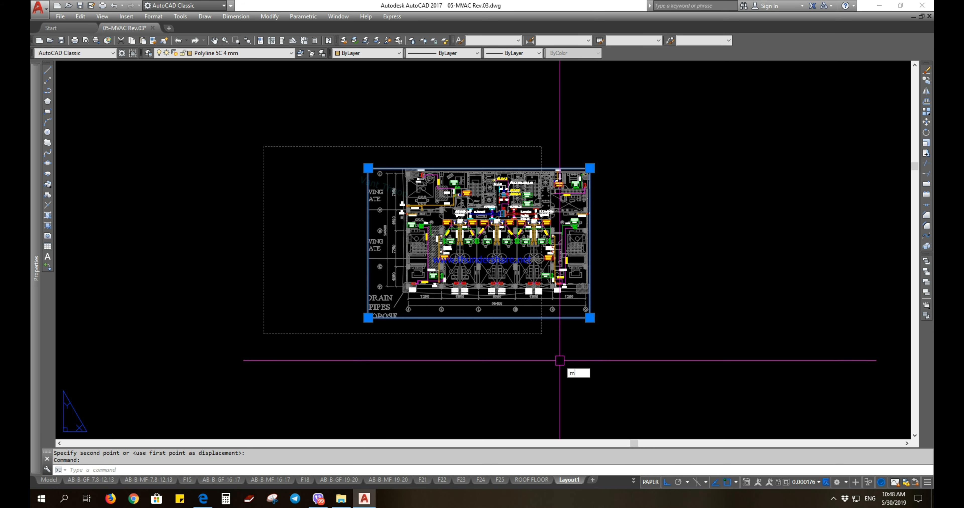
type("m")
key("Return")
left_click(544, 365)
left_click(471, 378)
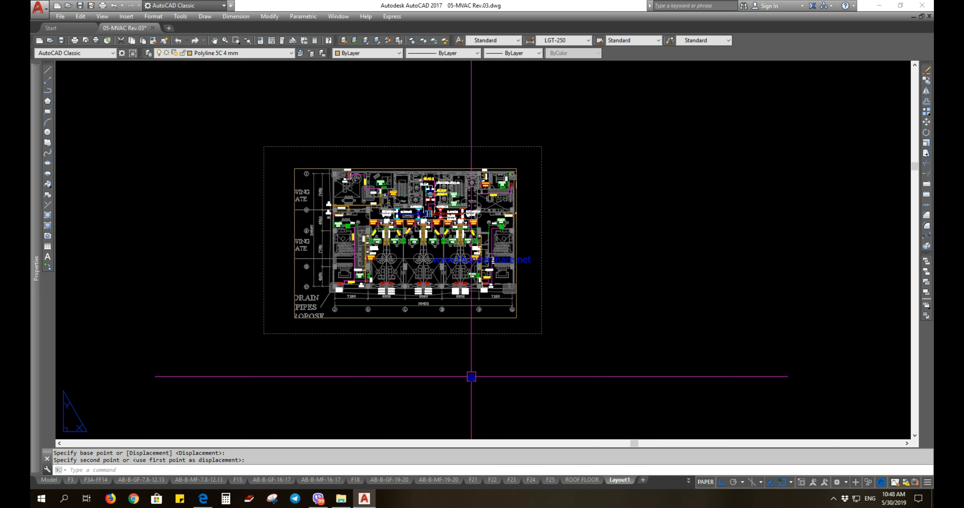
Copy the viewport twice horizontally to the right of the paper, forming a row of three viewports.
left_click(453, 162)
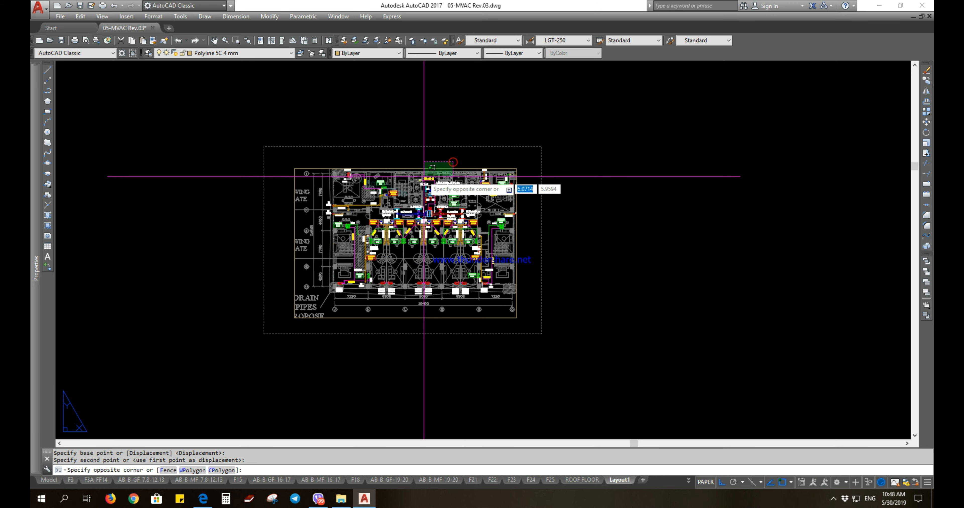
left_click(433, 327)
type("co")
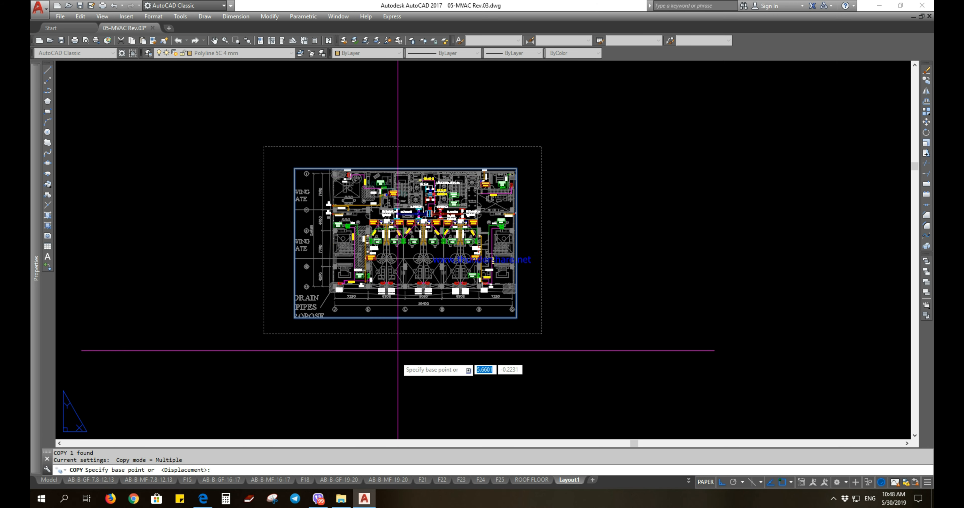
key("Return")
left_click(398, 358)
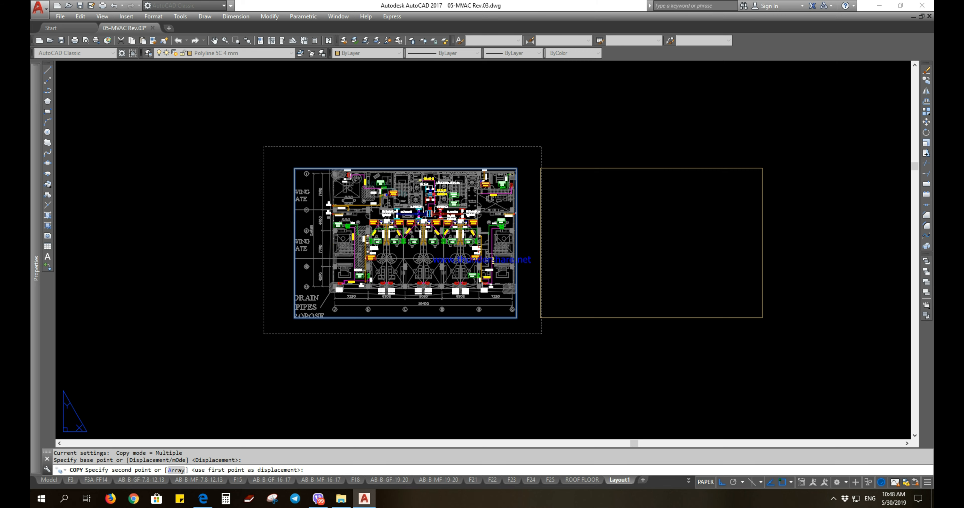
left_click(642, 375)
middle_click_drag(646, 376, 490, 363)
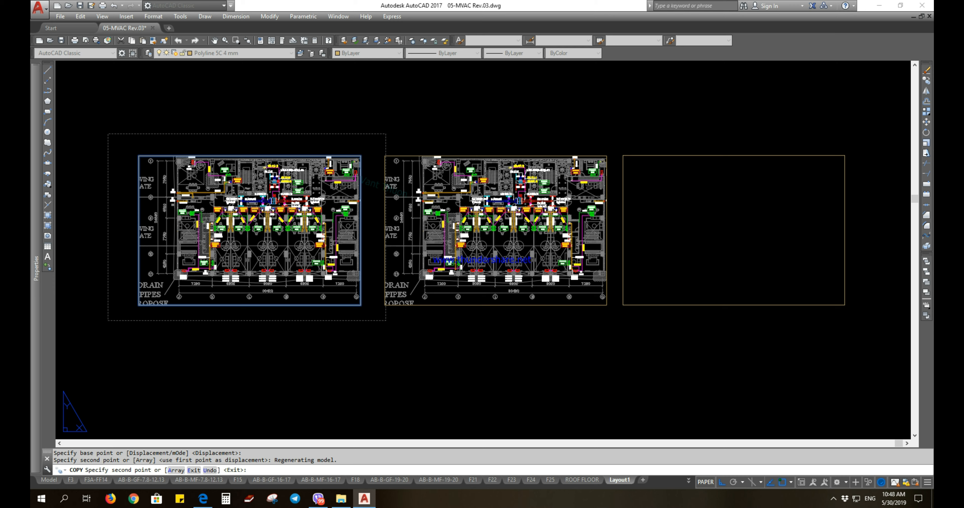
left_click(724, 362)
key("Escape")
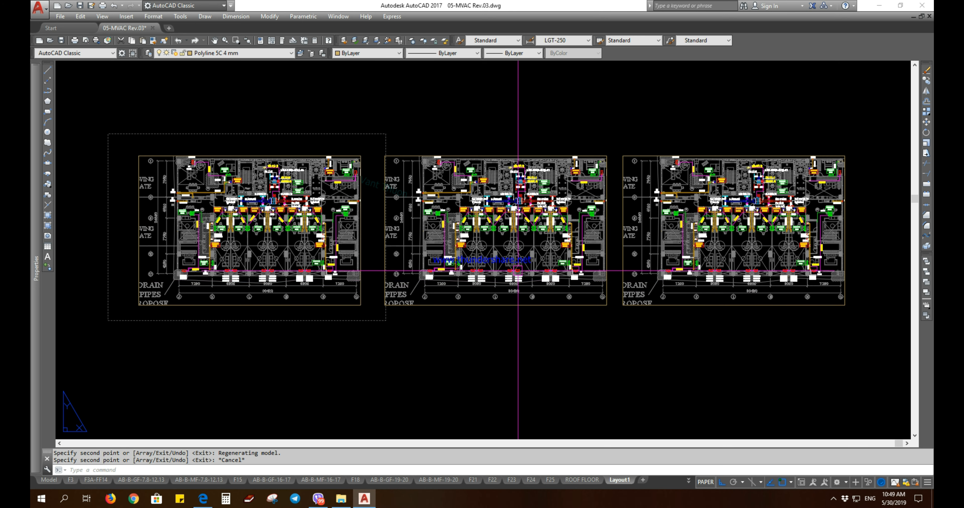
Move the original viewport and the middle copy straight up by about 0.57 units.
left_click(356, 305)
left_click(477, 306)
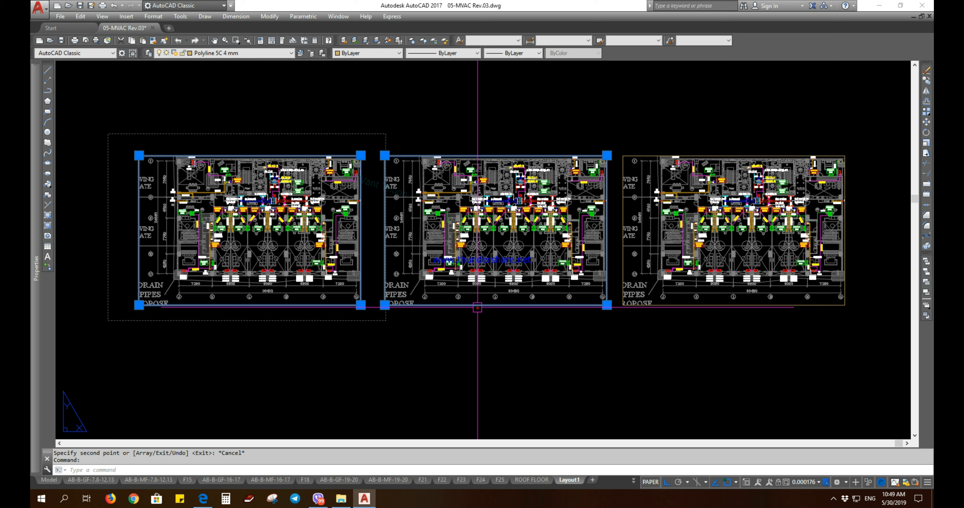
key("Return")
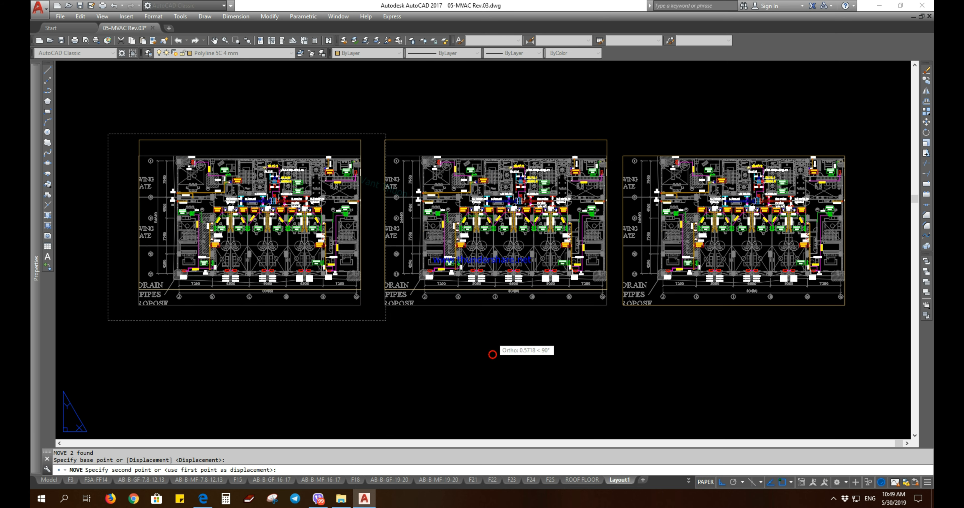
left_click(493, 353)
Move the original and middle viewports straight down by about 0.6 units, level with the rightmost copy.
left_click(499, 292)
left_click(361, 289)
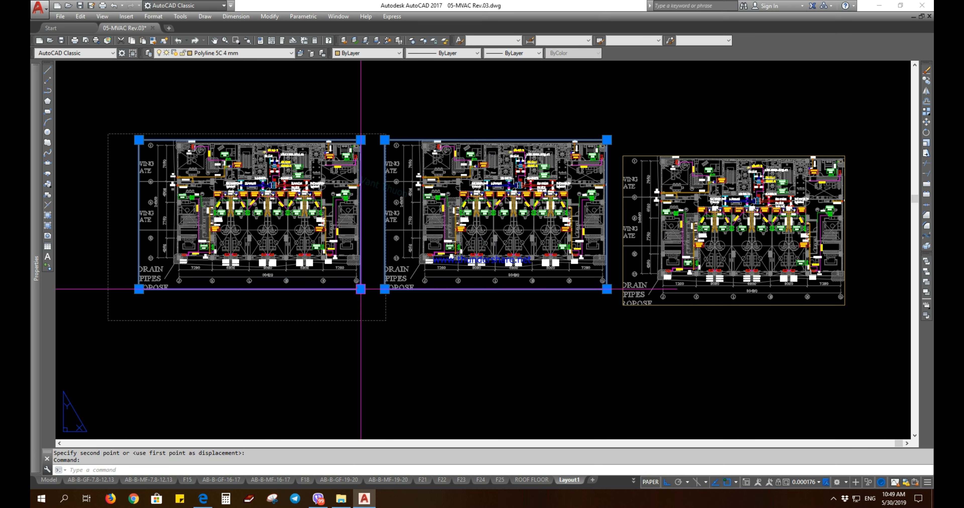
type("m")
key("Return")
left_click(480, 372)
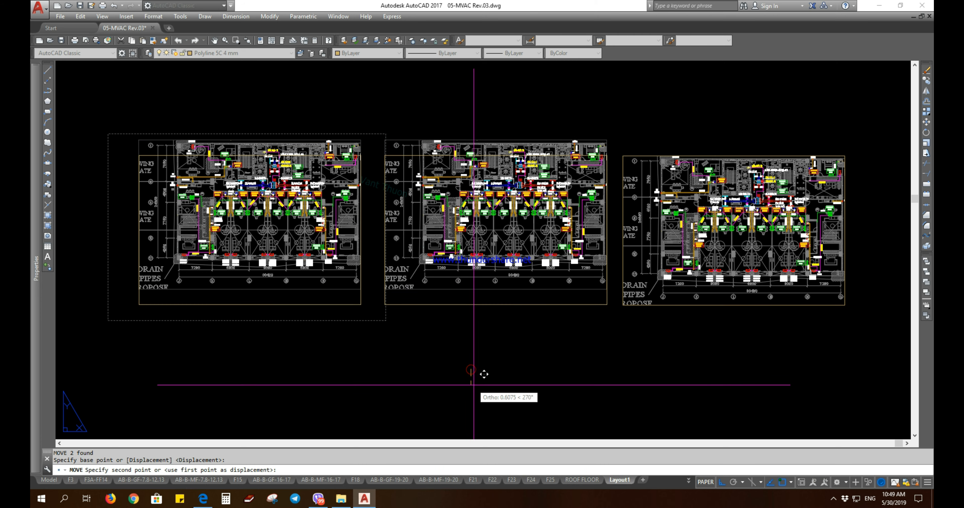
left_click(471, 387)
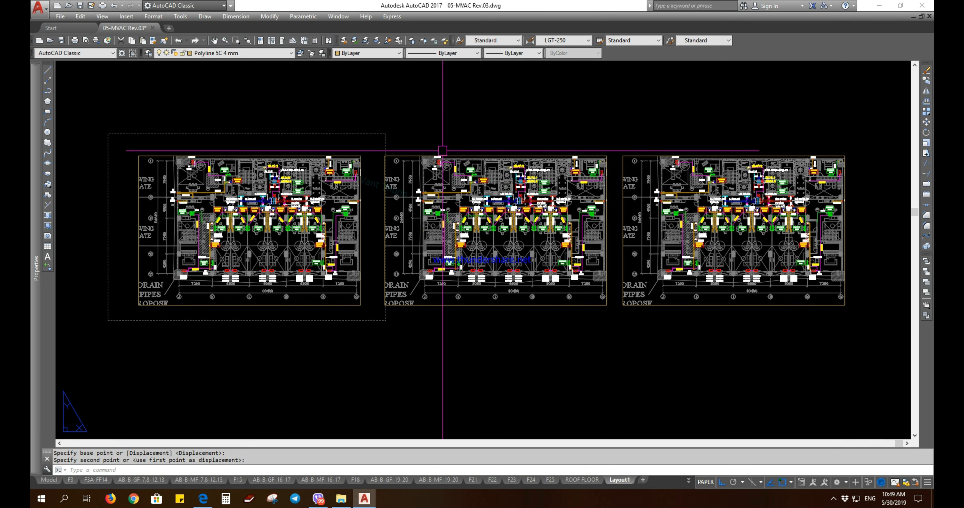
Turn off the Polyline 5C 4 mm layer used by the viewports to hide their borders.
left_click(413, 157)
left_click(262, 53)
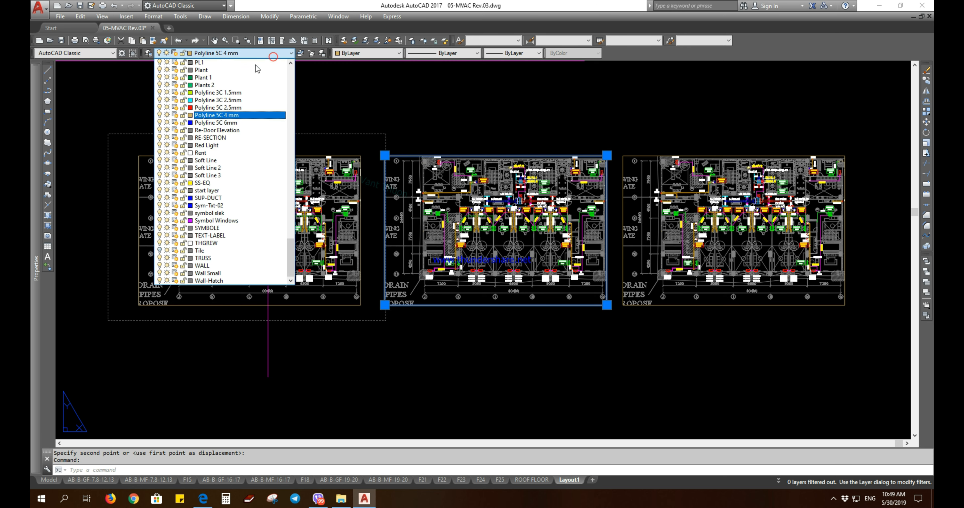
left_click(339, 353)
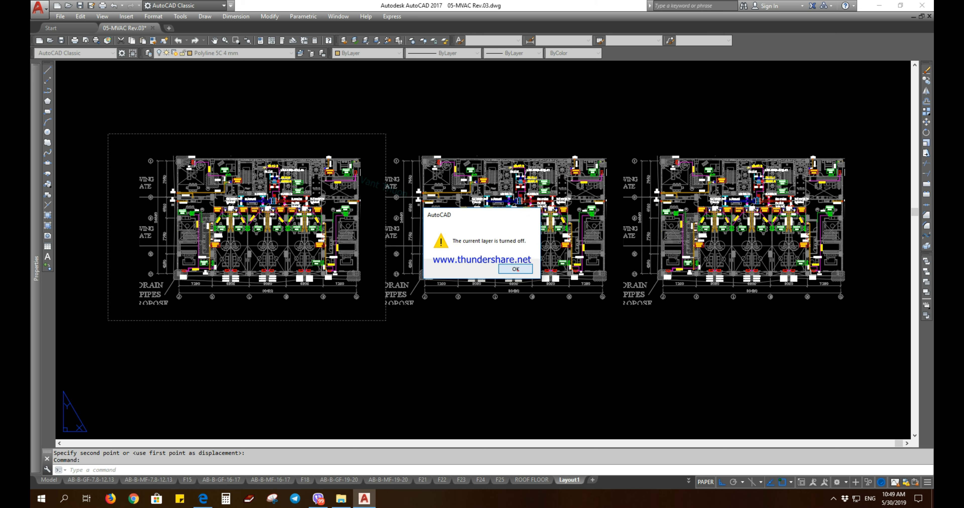
key("Return")
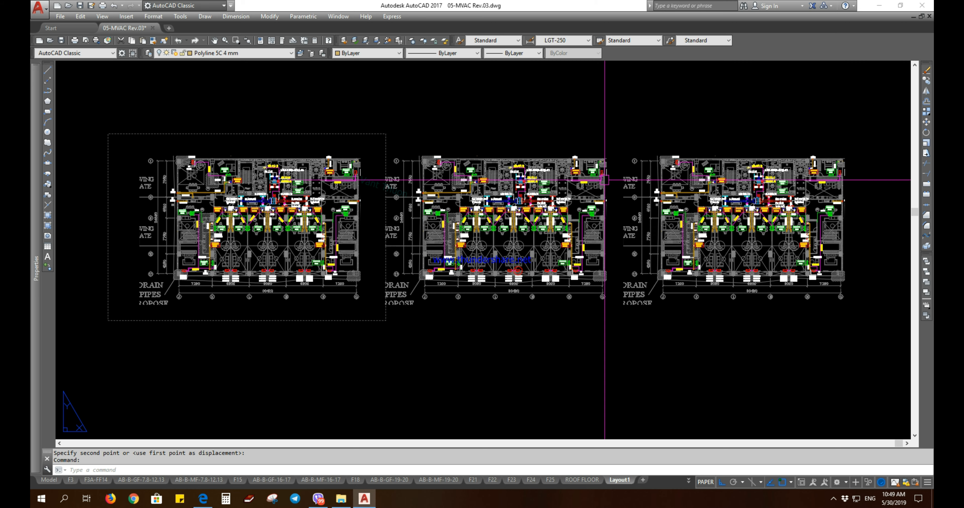
Try to select the three hidden viewports from paper space with selection windows enclosing the whole row.
left_click(872, 112)
left_click(118, 344)
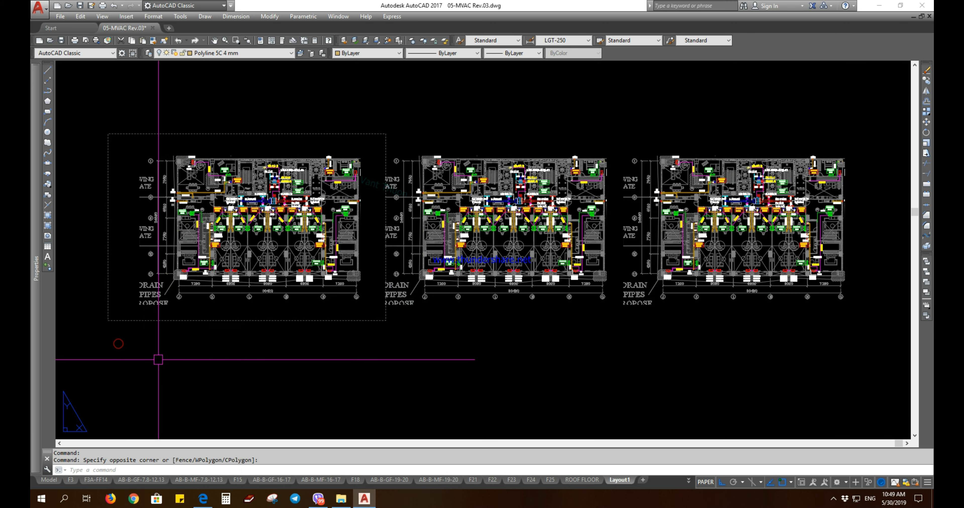
left_click(121, 84)
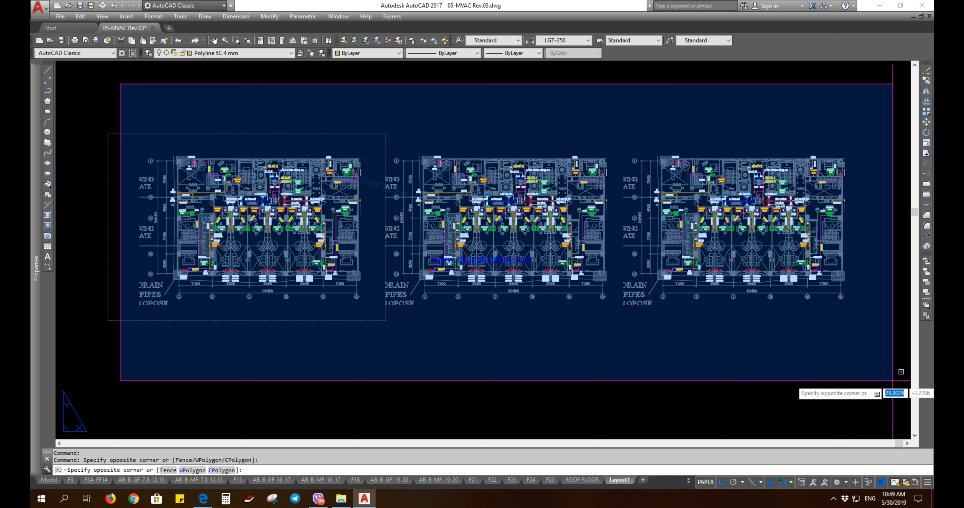
left_click(893, 382)
Activate the middle viewport and pan its model view to show the equipment schedule beside the floor plan.
double_click(523, 256)
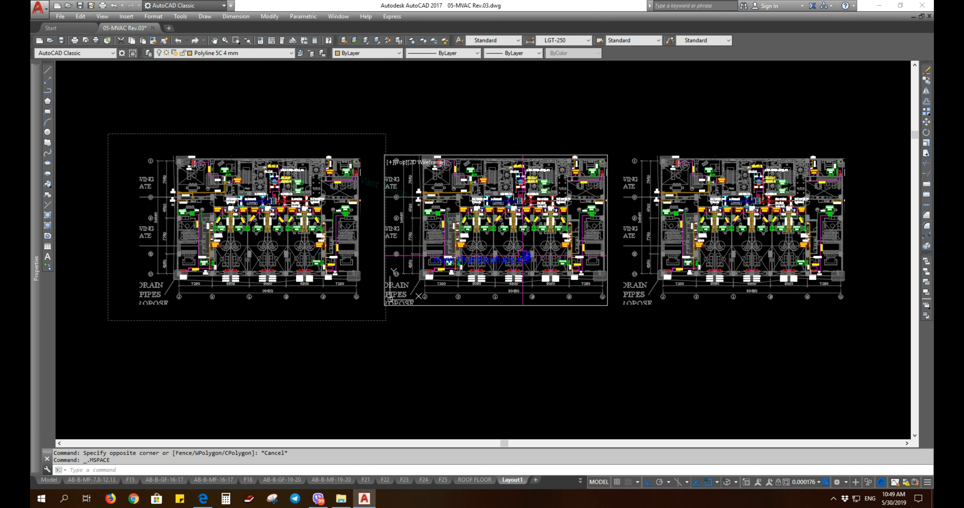
middle_click_drag(518, 262, 508, 267)
mouse_move(563, 253)
middle_mouse_down()
mouse_move(456, 256)
mouse_move(594, 256)
mouse_move(494, 243)
middle_mouse_up()
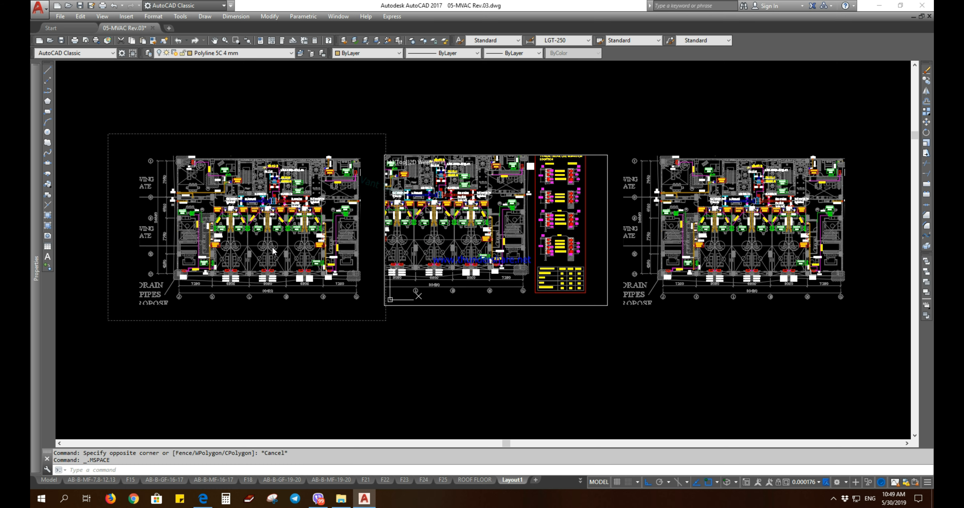
Activate the viewport on the paper and shift and zoom its floor plan within the frame.
left_click(273, 251)
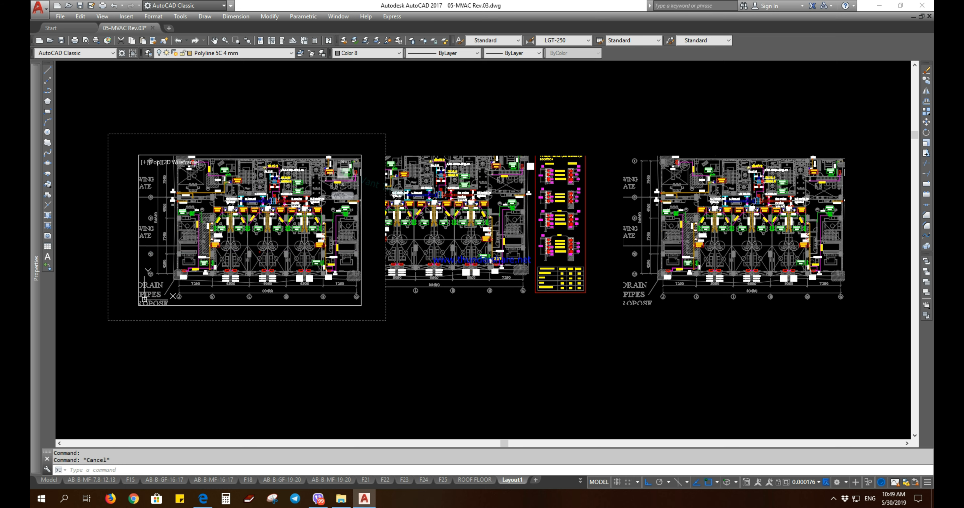
double_click(259, 252)
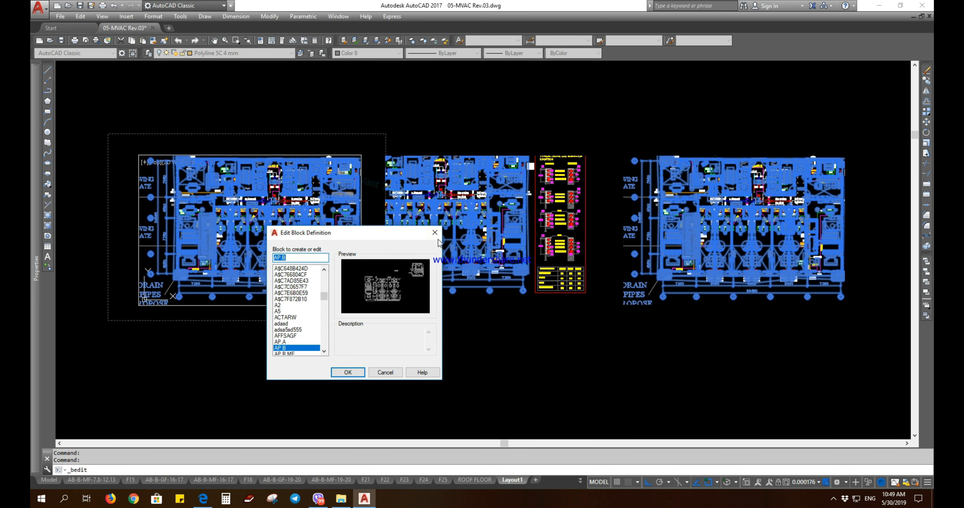
left_click(435, 233)
mouse_move(276, 240)
middle_mouse_down()
mouse_move(163, 230)
mouse_move(288, 232)
middle_mouse_up()
scroll(288, 232, "up", 4)
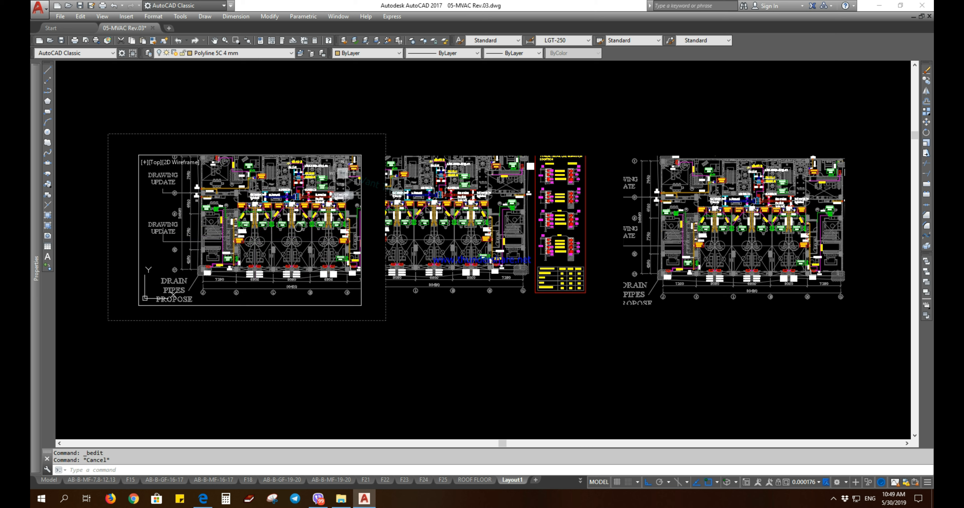
Activate the rightmost viewport, zoom its model view in on part of the floor plan, and return to paper space.
left_click(712, 244)
mouse_move(711, 244)
middle_mouse_down()
mouse_move(689, 317)
mouse_move(713, 226)
mouse_move(716, 287)
mouse_move(767, 213)
middle_mouse_up()
scroll(749, 243, "up", 4)
double_click(584, 368)
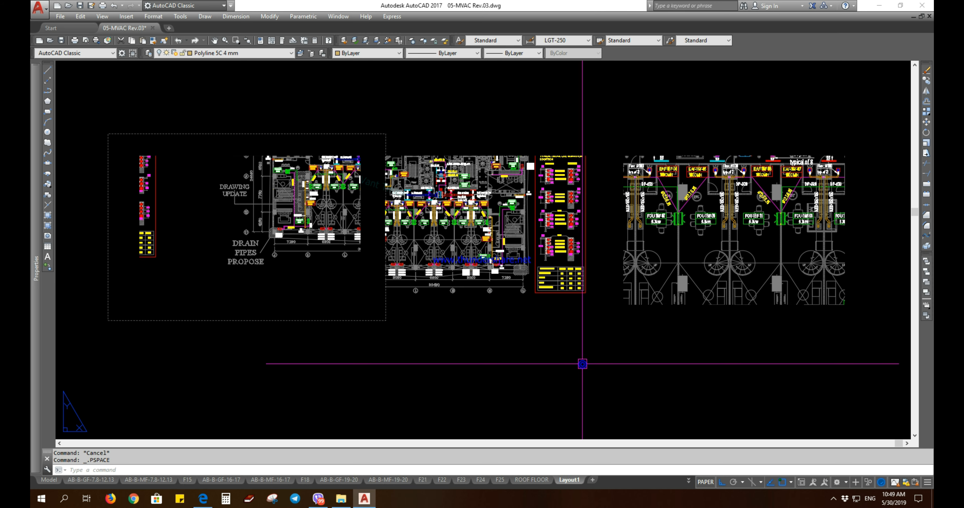
Try to select the hidden viewports with separate selection windows over the paper and over the copies beside it.
left_click(400, 110)
left_click(202, 342)
left_click(428, 104)
left_click(820, 370)
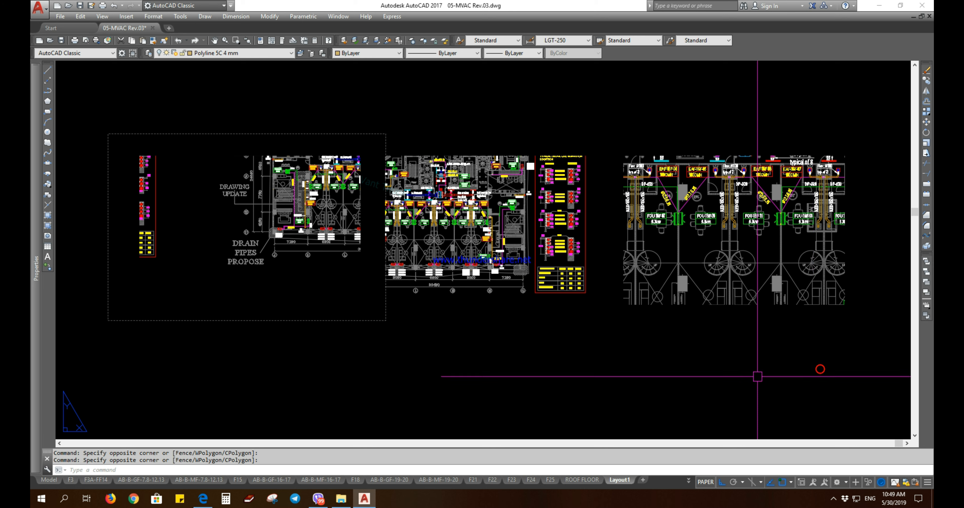
Activate the viewport on the paper, pan the floor plan back into its frame, and return to paper space.
scroll(757, 377, "down", 4)
middle_click_drag(680, 386, 516, 310)
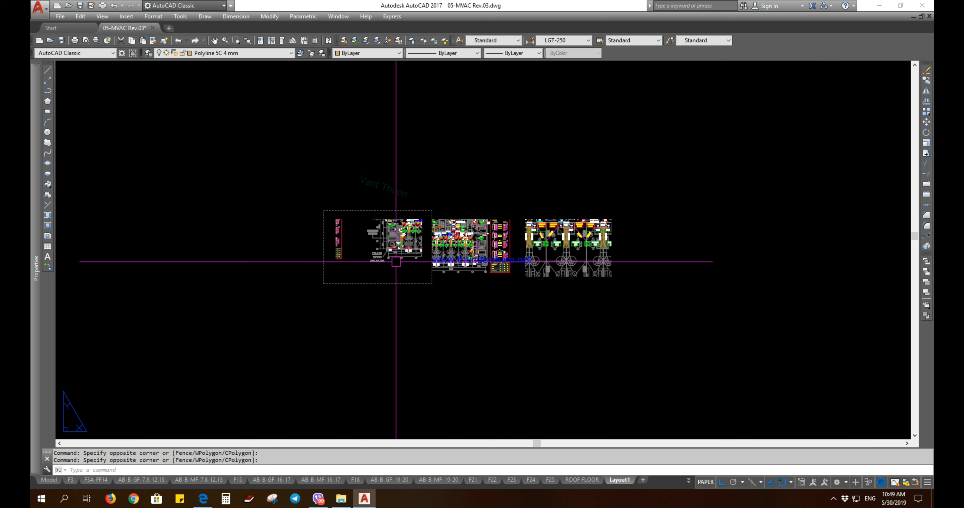
scroll(345, 240, "up", 2)
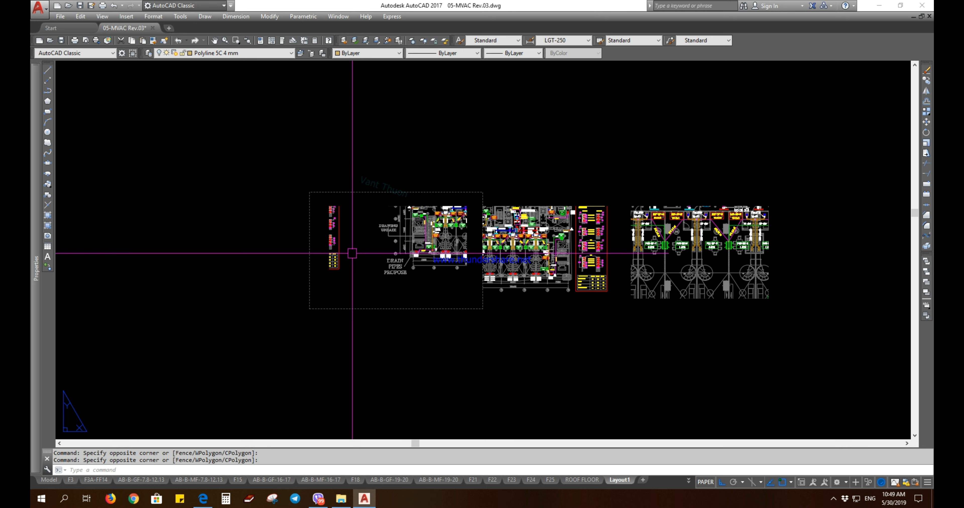
double_click(351, 253)
middle_click_drag(350, 254, 356, 278)
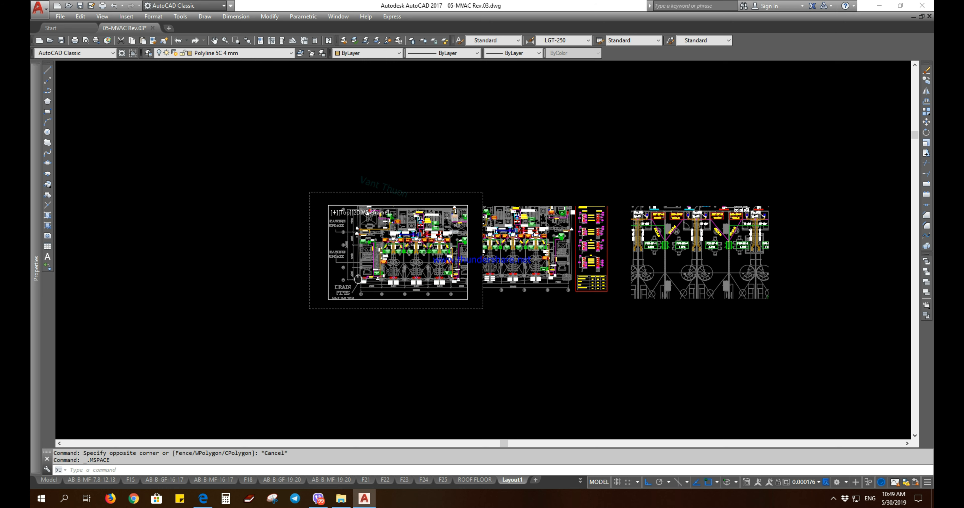
double_click(499, 369)
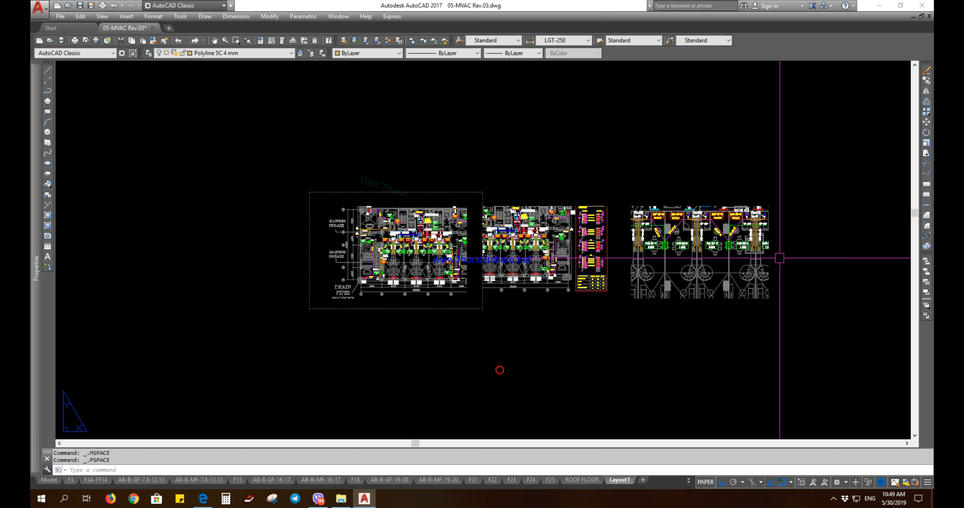
Turn the Polyline 5C 4 mm layer back on to show the borders of all three viewports.
left_click(826, 174)
left_click(653, 115)
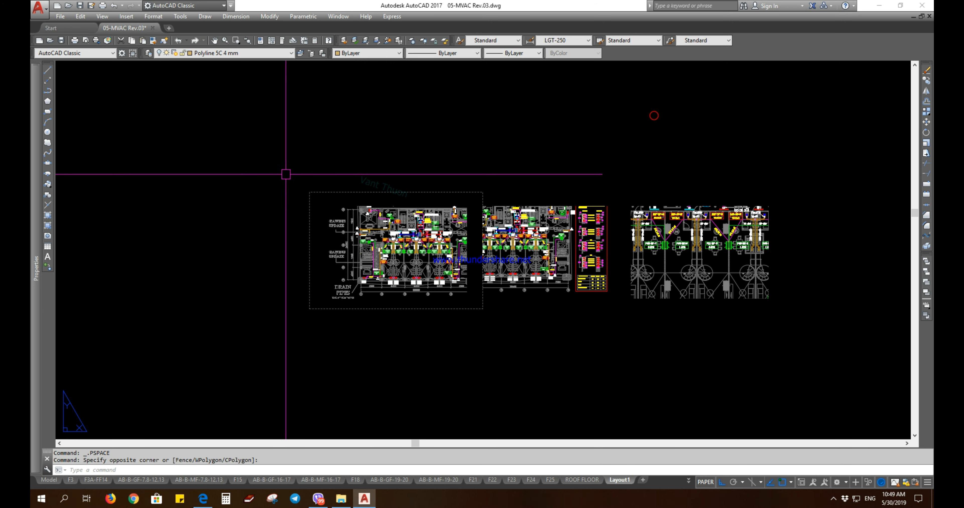
left_click(228, 53)
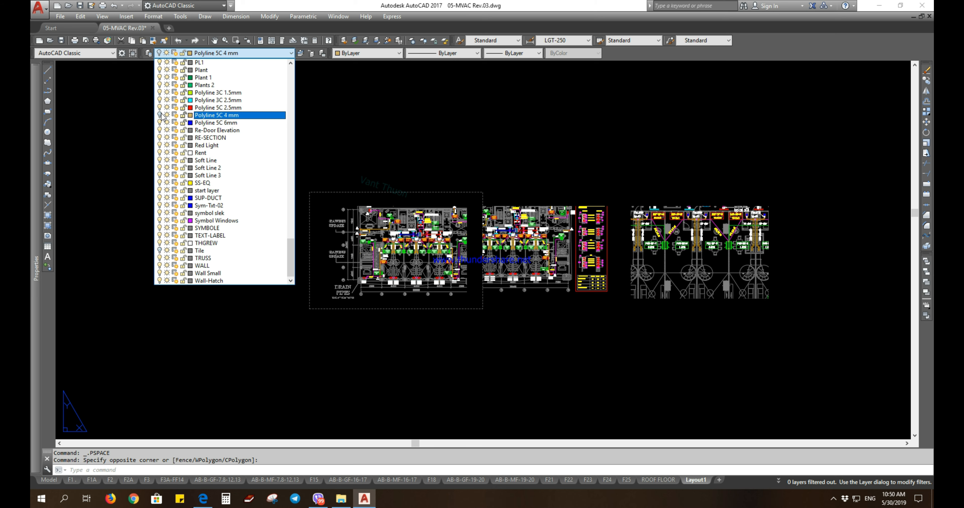
left_click(427, 142)
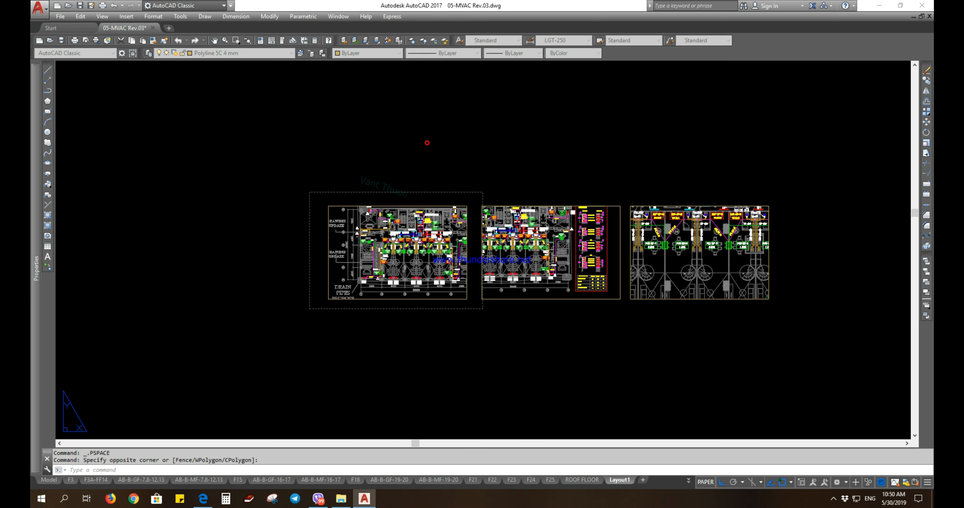
middle_click_drag(554, 204, 424, 188)
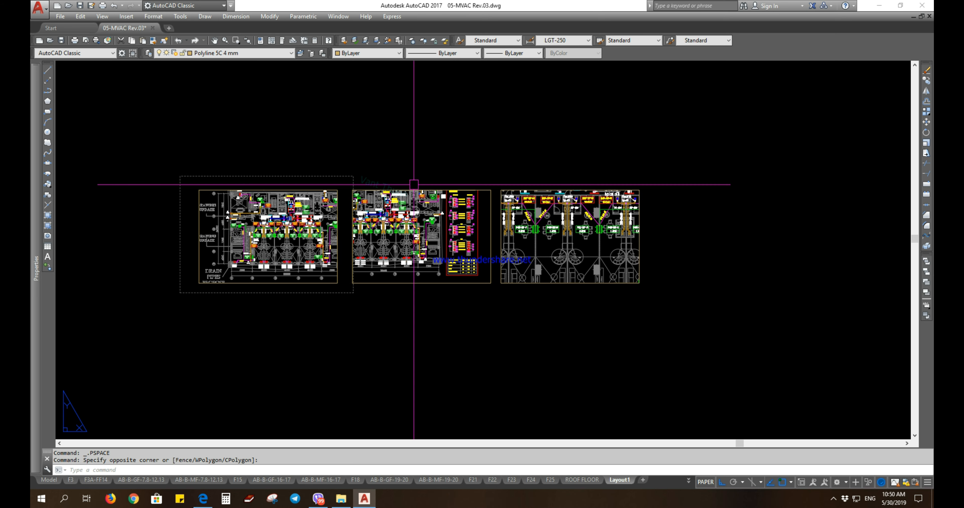
middle_click_drag(430, 298, 476, 295)
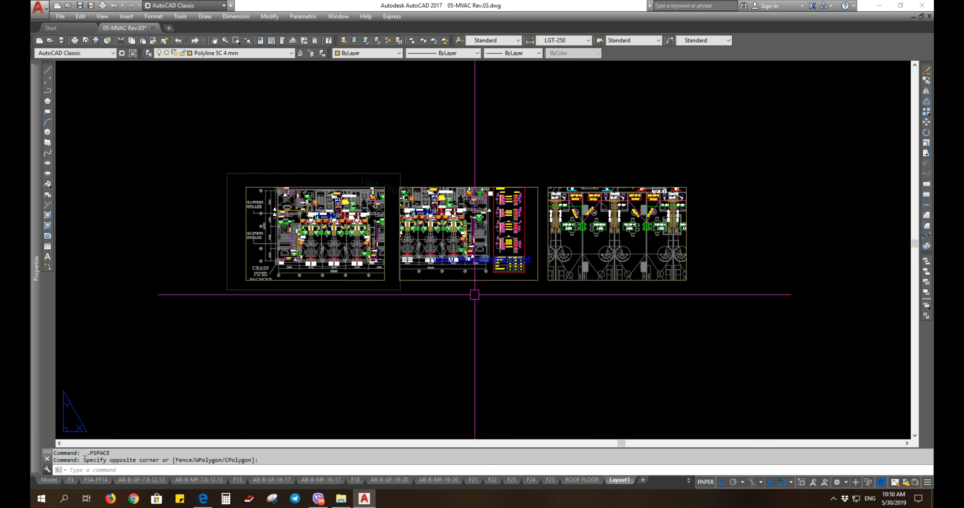
middle_click_drag(383, 308, 459, 299)
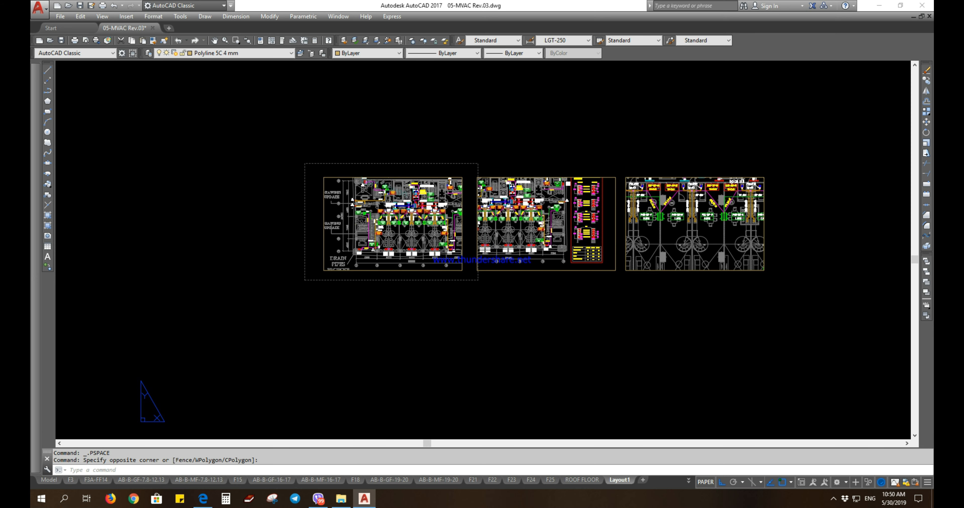
scroll(382, 262, "up", 2)
middle_click_drag(370, 272, 378, 290)
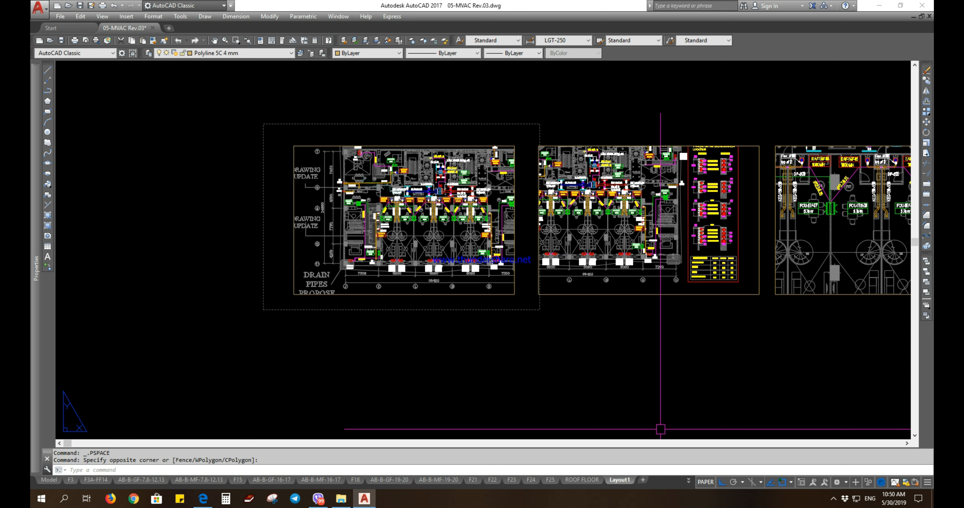
middle_click_drag(547, 282, 466, 281)
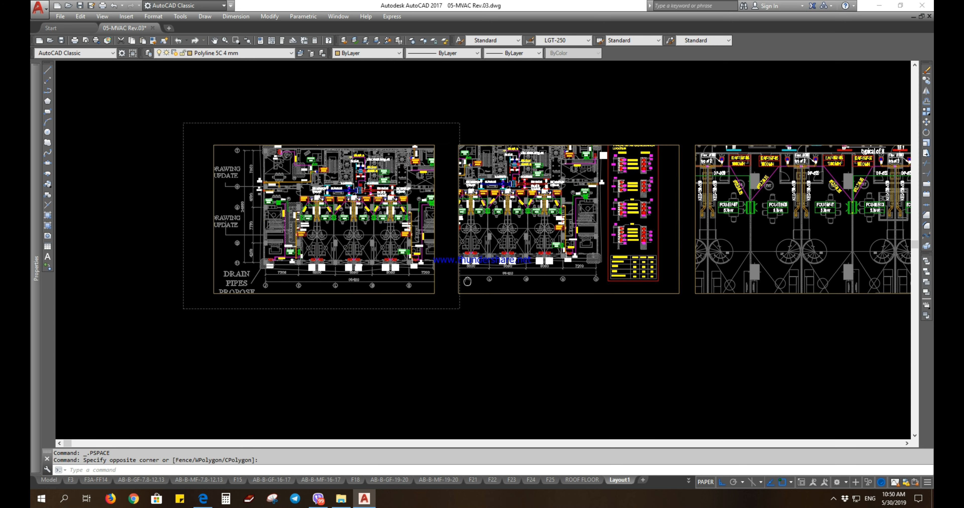
Erase the two copied viewports beside the paper, keeping only the original viewport on the sheet.
left_click(439, 95)
scroll(618, 416, "down", 2)
scroll(748, 374, "down", 1)
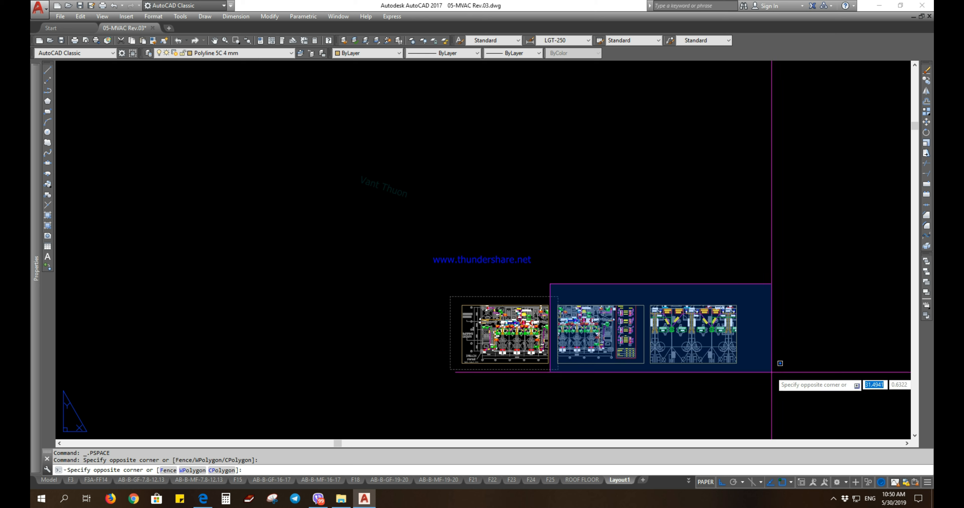
left_click(768, 385)
type("E")
key("Return")
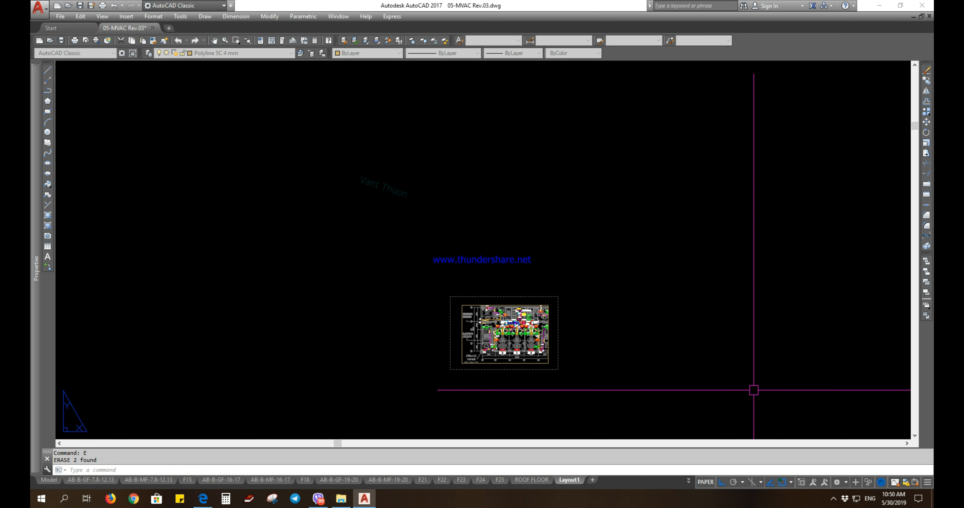
Activate the remaining viewport, pan the floor plan slightly inside its frame, and return to paper space.
scroll(507, 349, "up", 3)
scroll(508, 338, "up", 2)
middle_click_drag(507, 338, 455, 339)
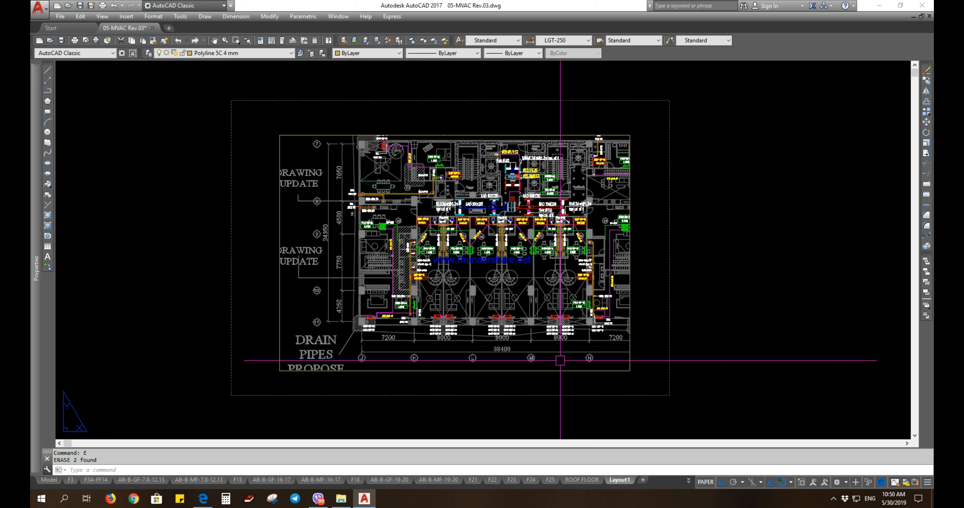
double_click(560, 361)
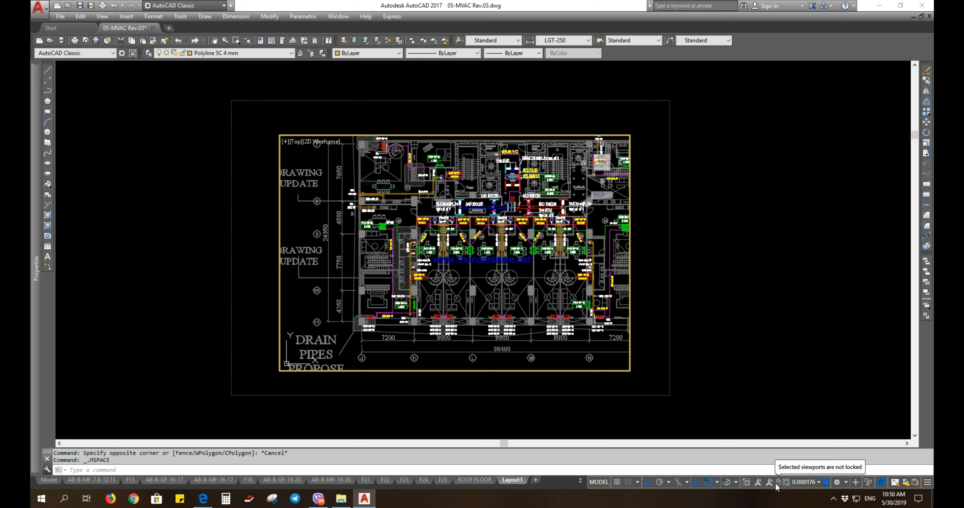
middle_click_drag(519, 337, 539, 335)
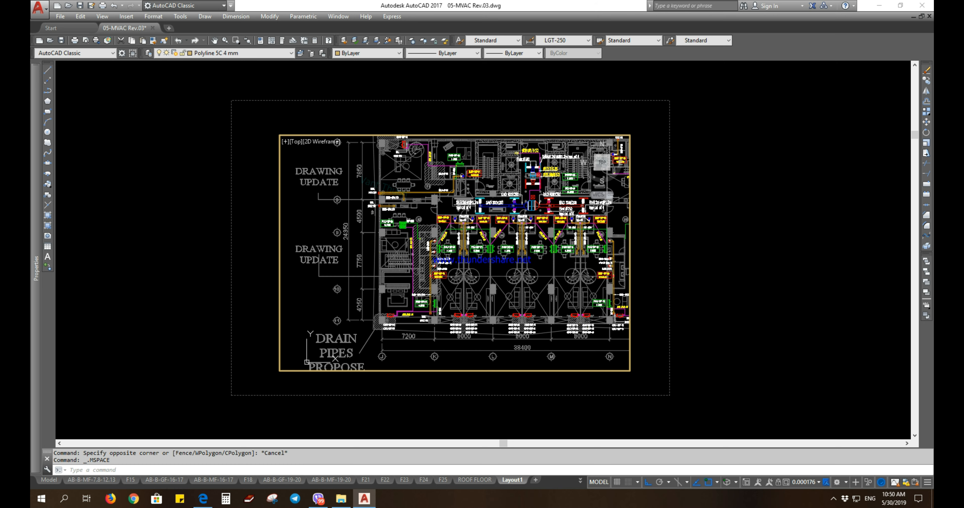
double_click(722, 332)
middle_click_drag(782, 355, 840, 355)
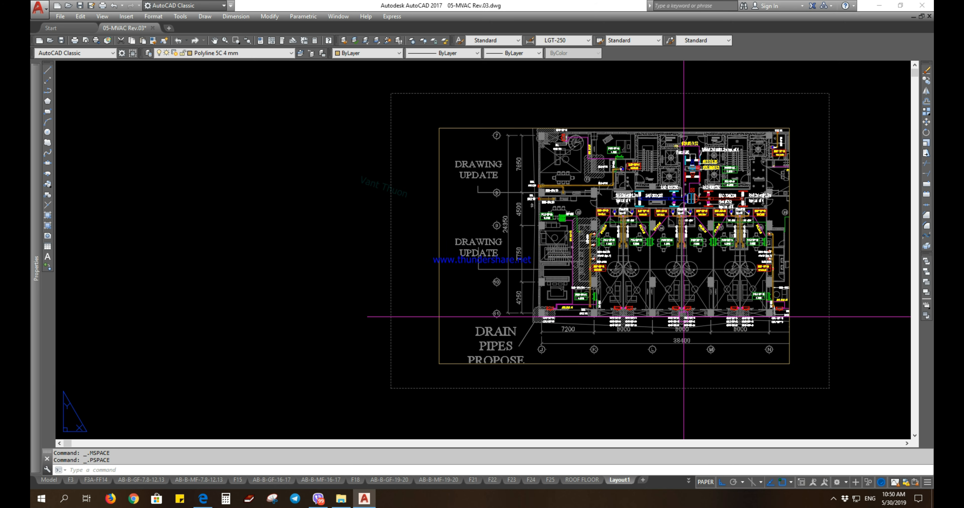
Activate the viewport, reposition the floor plan inside its frame and lock the viewport's display.
double_click(672, 331)
middle_click_drag(662, 349, 638, 359)
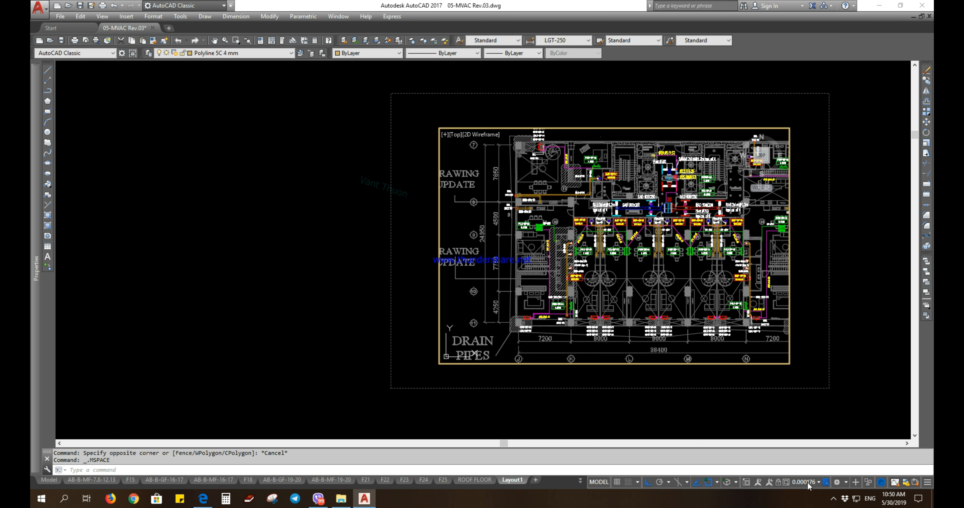
left_click(777, 484)
Test the display lock by panning in several directions while the viewport is active.
middle_click_drag(635, 272, 628, 260)
middle_click_drag(575, 284, 389, 308)
middle_click_drag(392, 378, 670, 442)
middle_click_drag(642, 361, 217, 298)
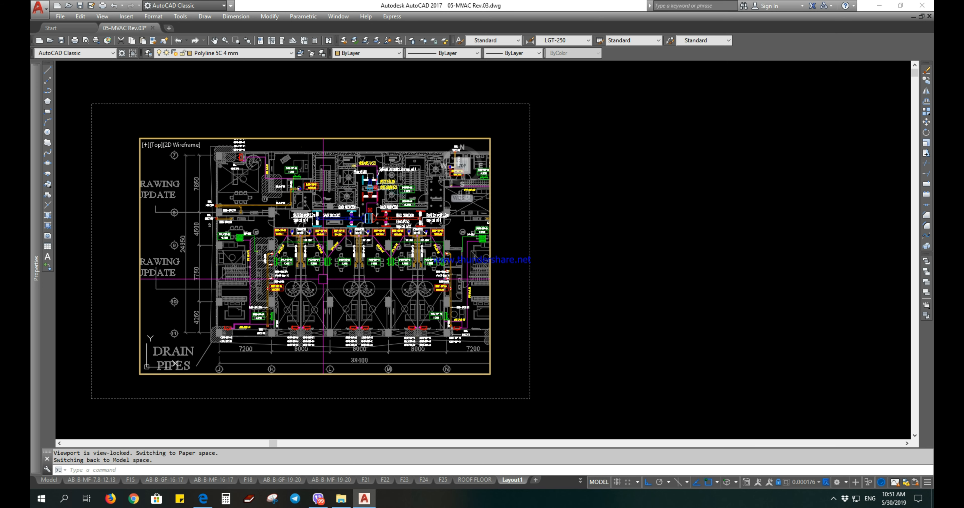
Unlock the viewport and pan its model view over to the typical CDU elevation details beside the plan.
left_click(780, 483)
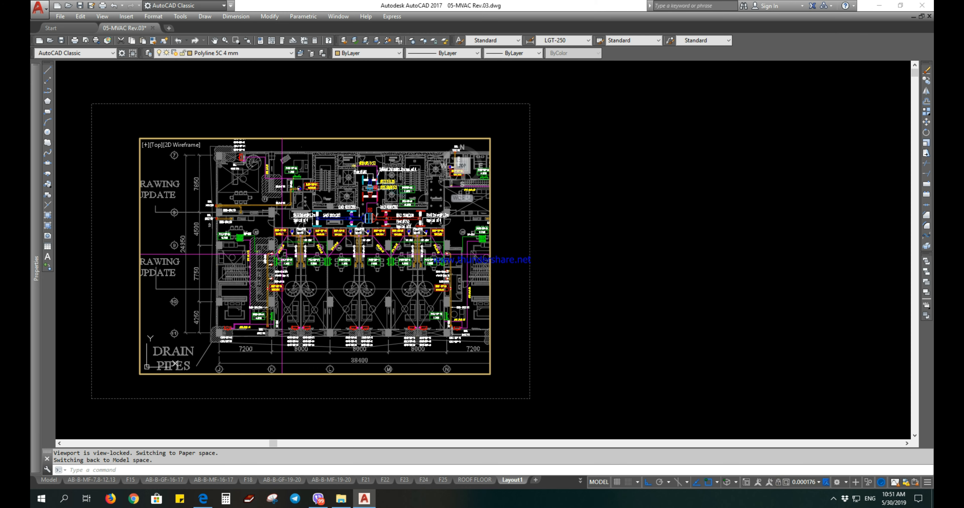
mouse_move(307, 279)
middle_mouse_down()
mouse_move(426, 212)
mouse_move(239, 280)
middle_mouse_up()
mouse_move(240, 198)
middle_mouse_down()
mouse_move(363, 352)
mouse_move(385, 350)
mouse_move(319, 219)
mouse_move(244, 142)
mouse_move(263, 210)
mouse_move(365, 274)
mouse_move(211, 231)
middle_mouse_up()
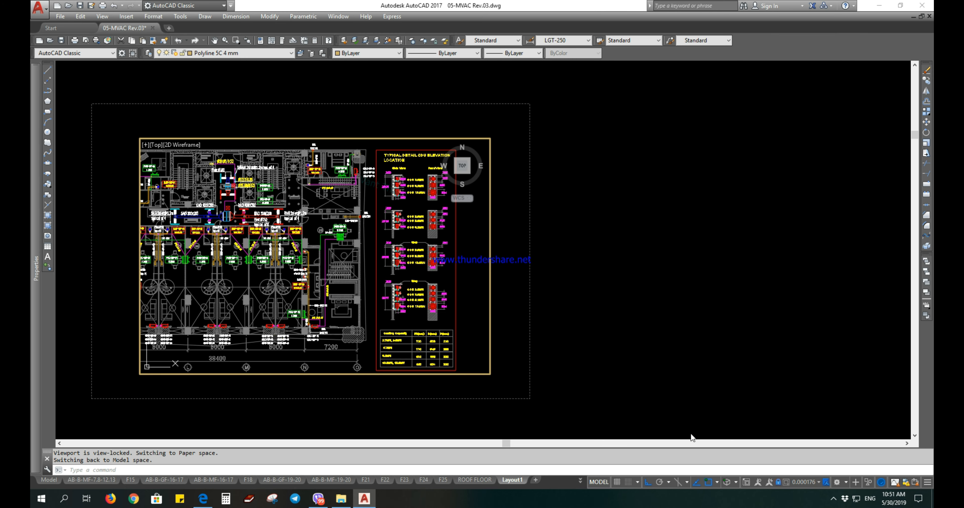
Lock the viewport's display again, test the lock by panning inside it, and return to paper space.
mouse_move(289, 278)
middle_mouse_down()
mouse_move(491, 279)
mouse_move(287, 278)
middle_mouse_up()
middle_click_drag(259, 369, 472, 355)
middle_click_drag(279, 322, 238, 323)
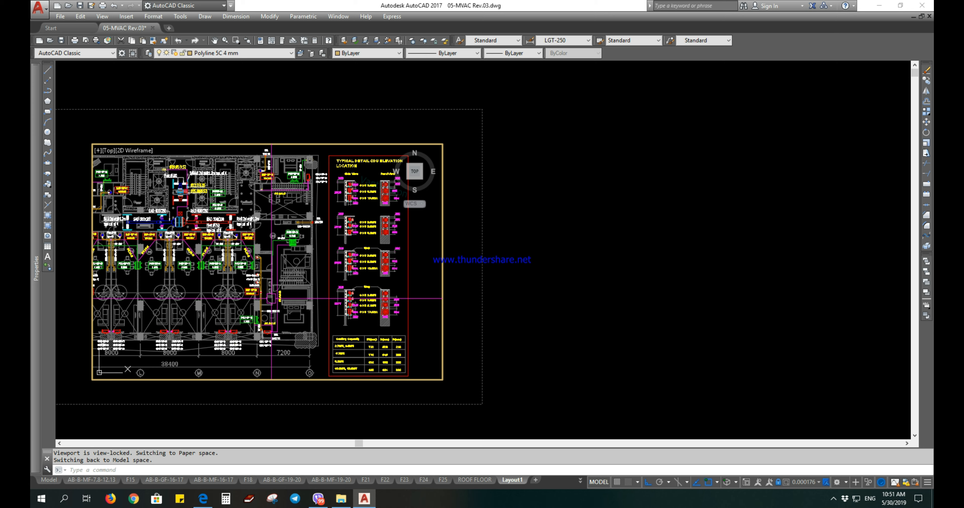
double_click(519, 326)
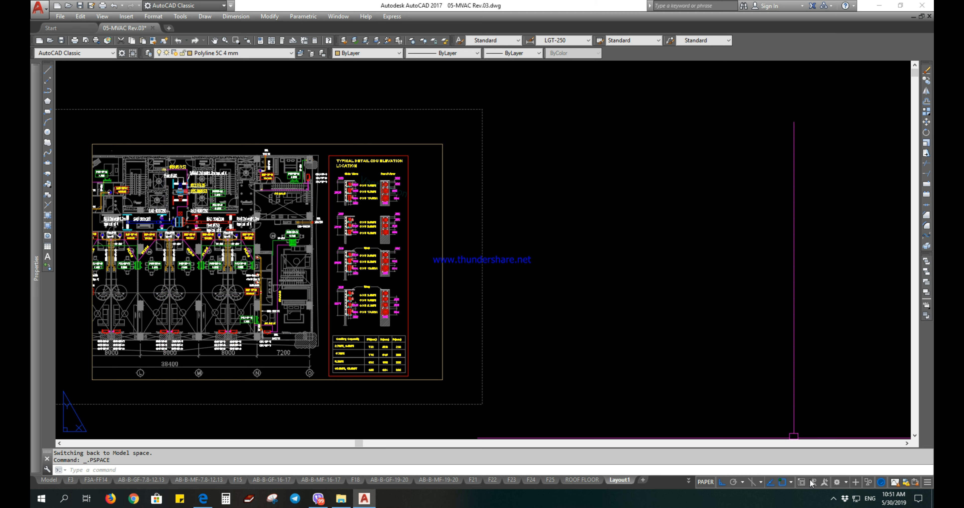
Activate the viewport to check its lock status, and return to paper space.
left_click(326, 319)
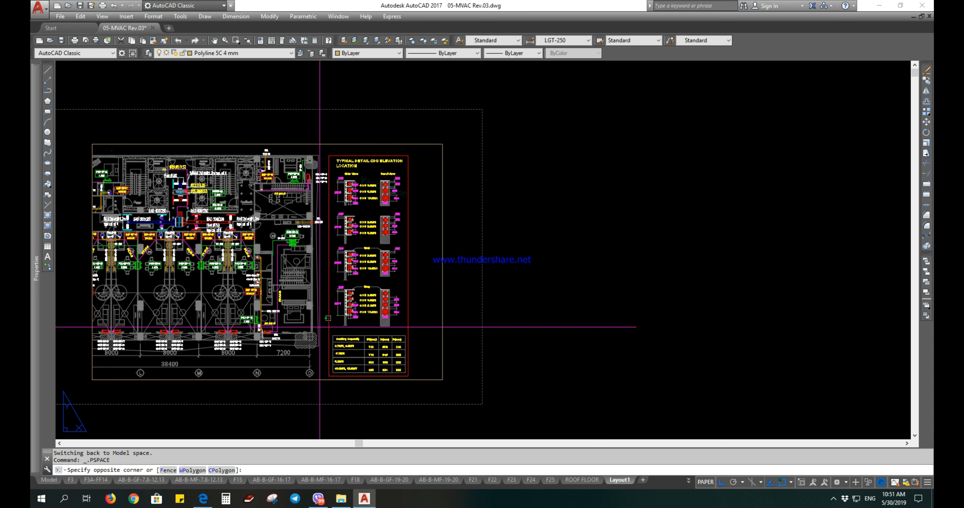
double_click(319, 327)
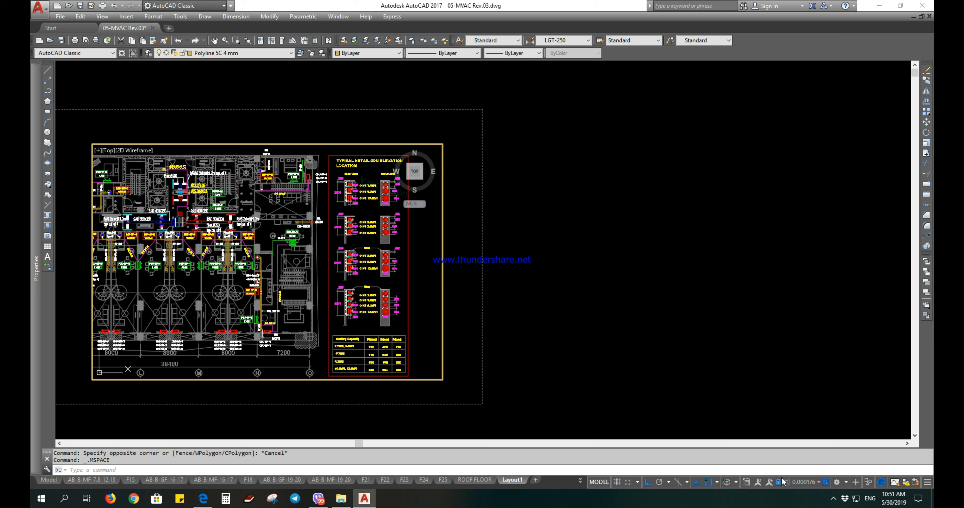
double_click(497, 249)
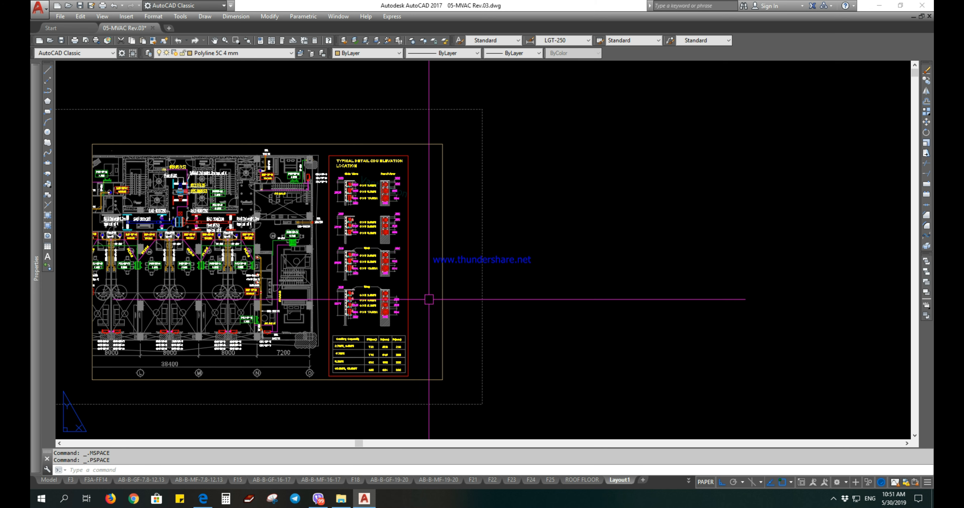
Select the viewport border in paper space and open its properties to examine the Display locked setting.
left_click(441, 313)
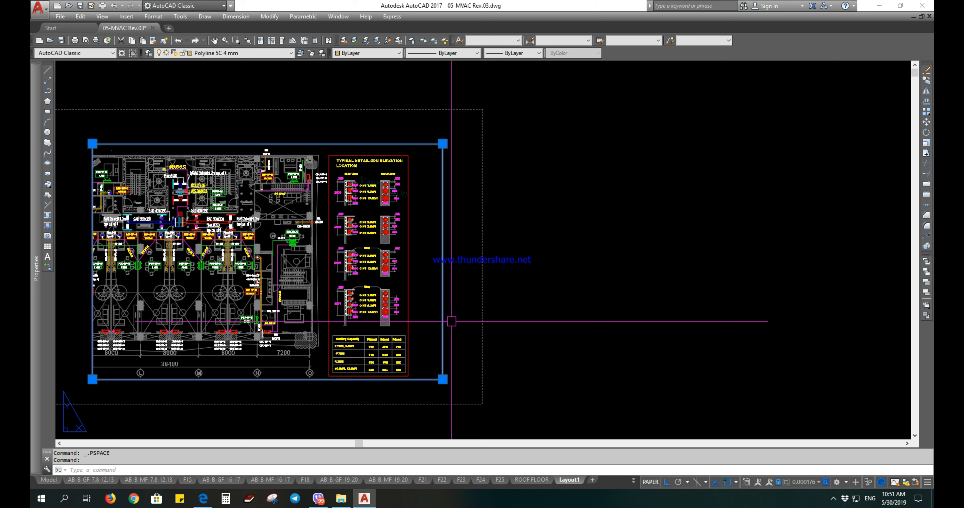
key("Escape")
left_click(442, 313)
key("Escape")
left_click(443, 324)
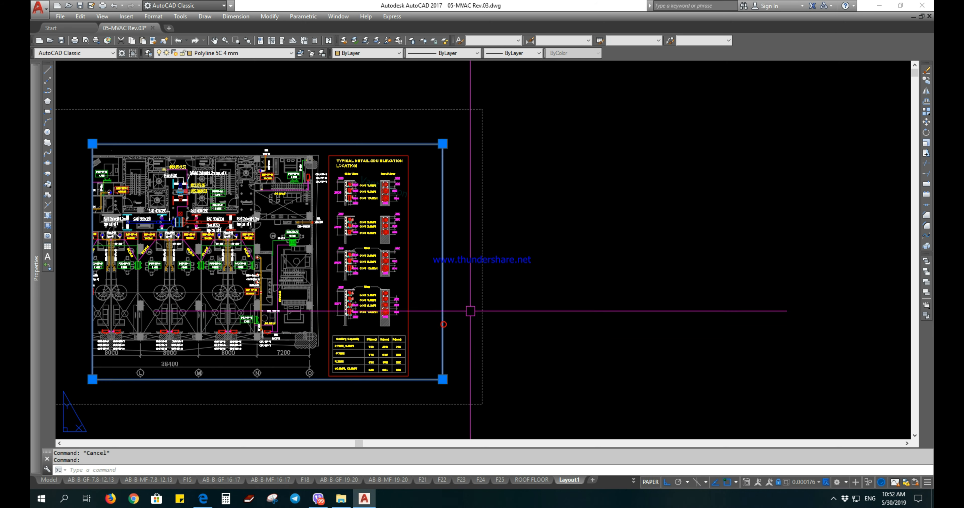
type("p")
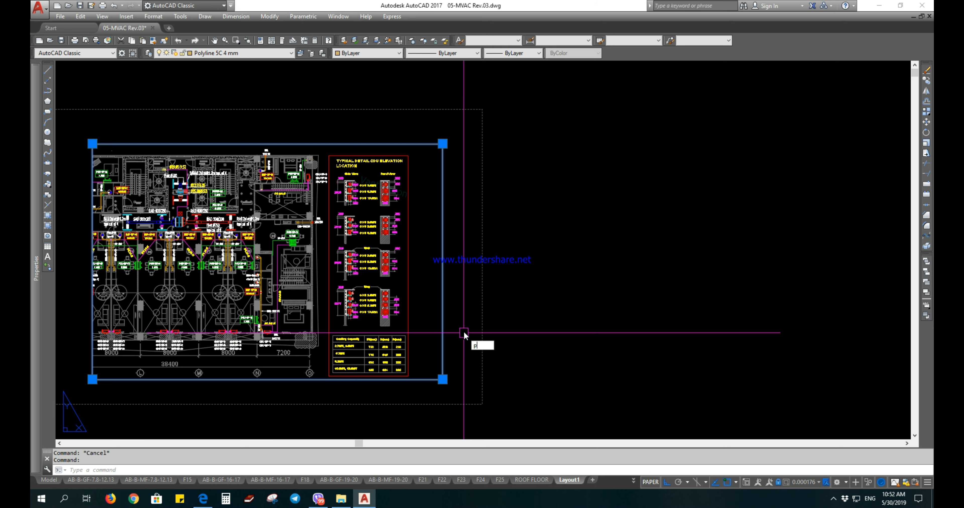
type("r")
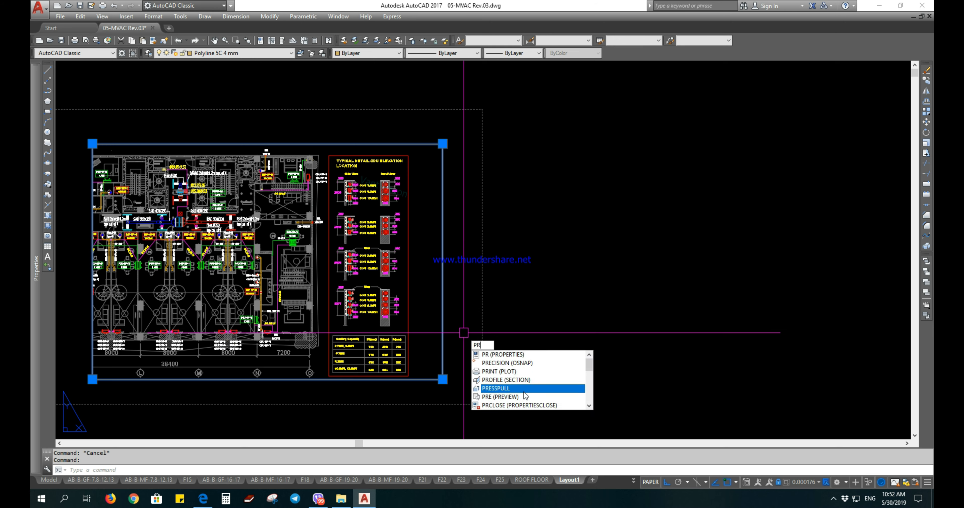
left_click(481, 354)
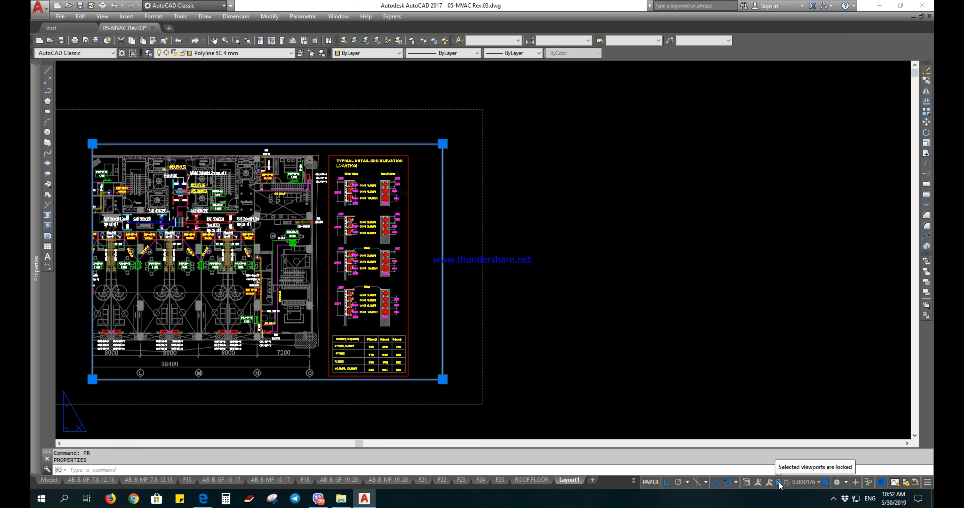
mouse_move(33, 229)
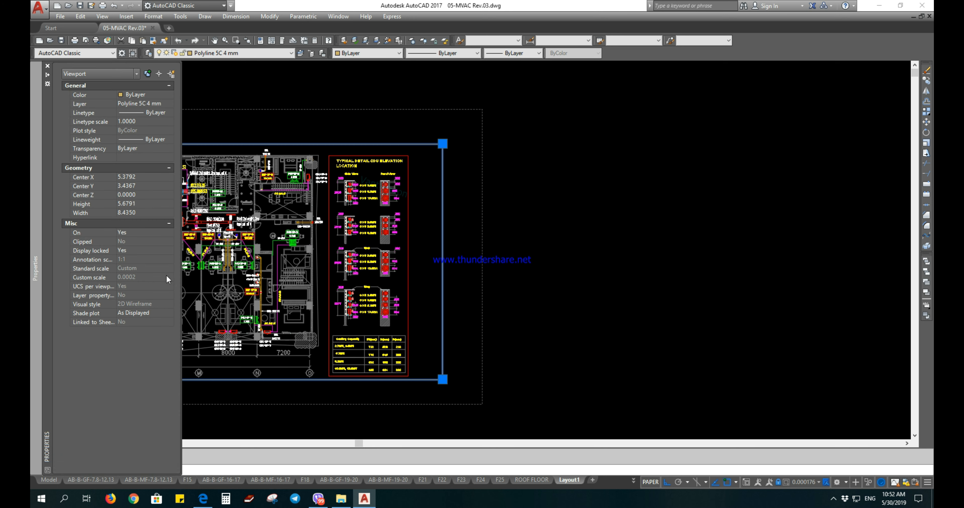
Activate the viewport and examine the layout and view properties listed with nothing selected, widening the property name column.
left_click(326, 279)
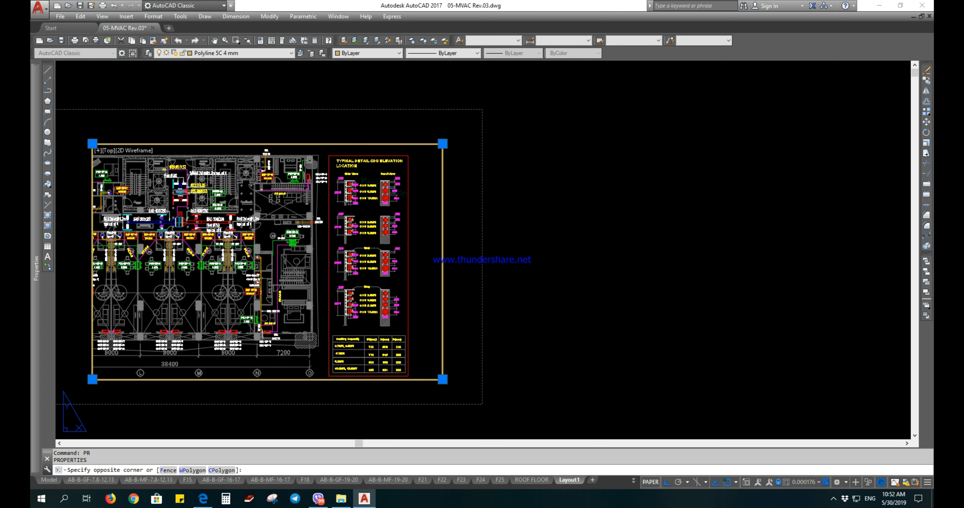
double_click(326, 279)
middle_click_drag(280, 280, 330, 286)
mouse_move(30, 280)
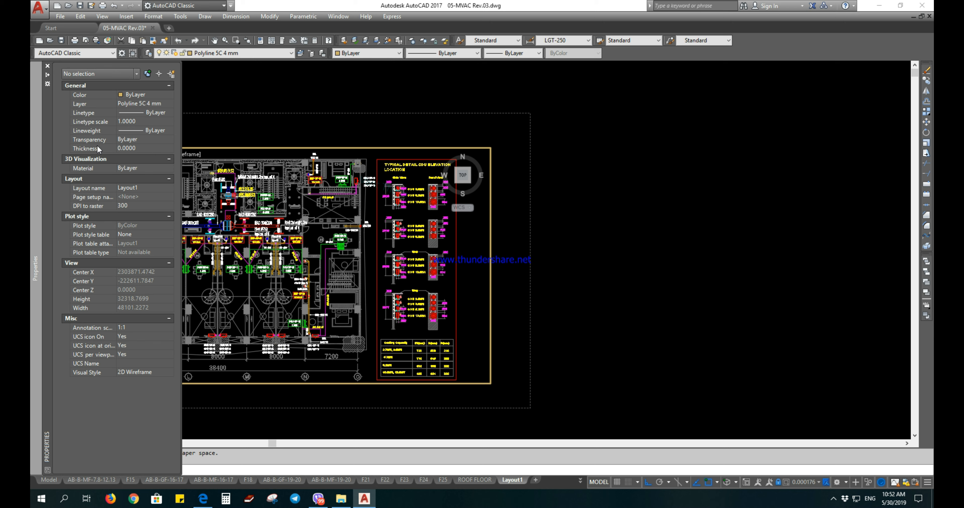
left_click(167, 179)
left_click(167, 180)
left_click_drag(116, 323, 123, 325)
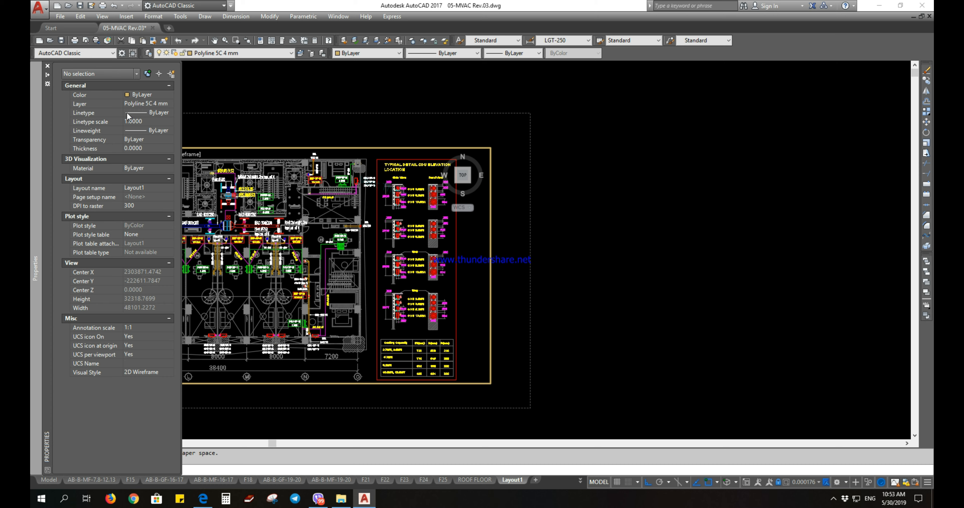
left_click(223, 77)
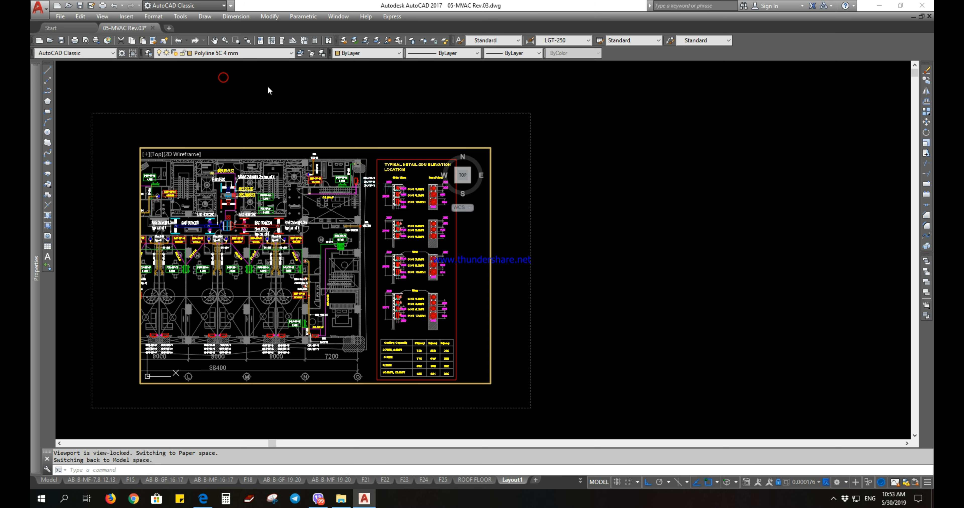
Select the viewport border in paper space and set Display locked to No in its properties.
double_click(272, 119)
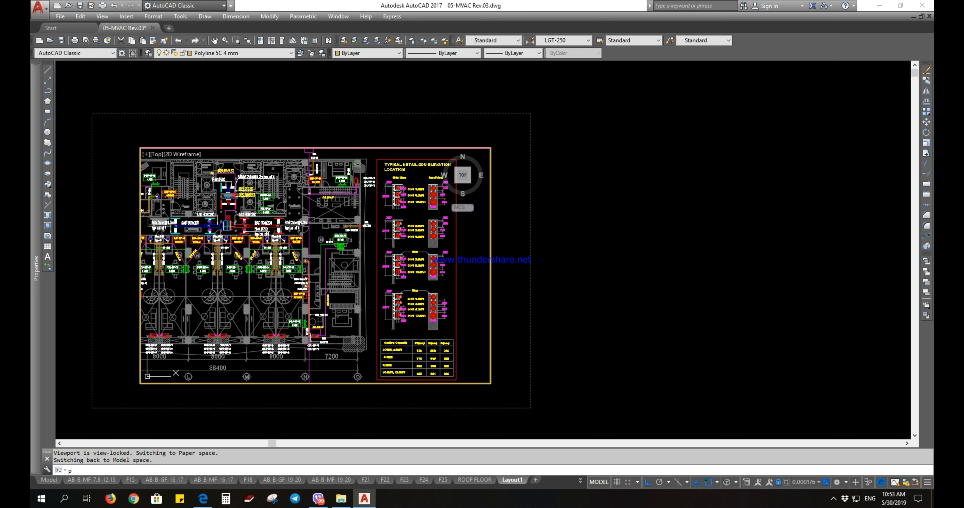
left_click(369, 147)
type("pr")
key("Return")
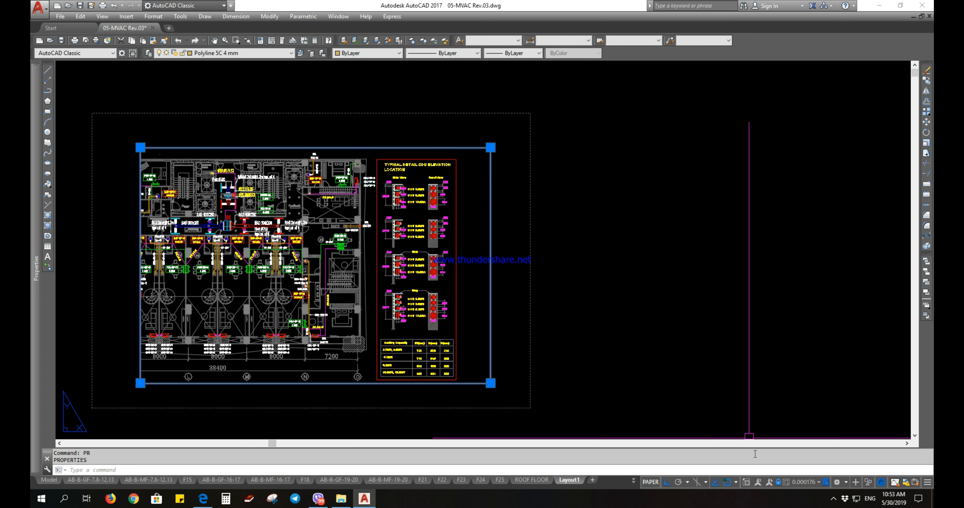
mouse_move(32, 332)
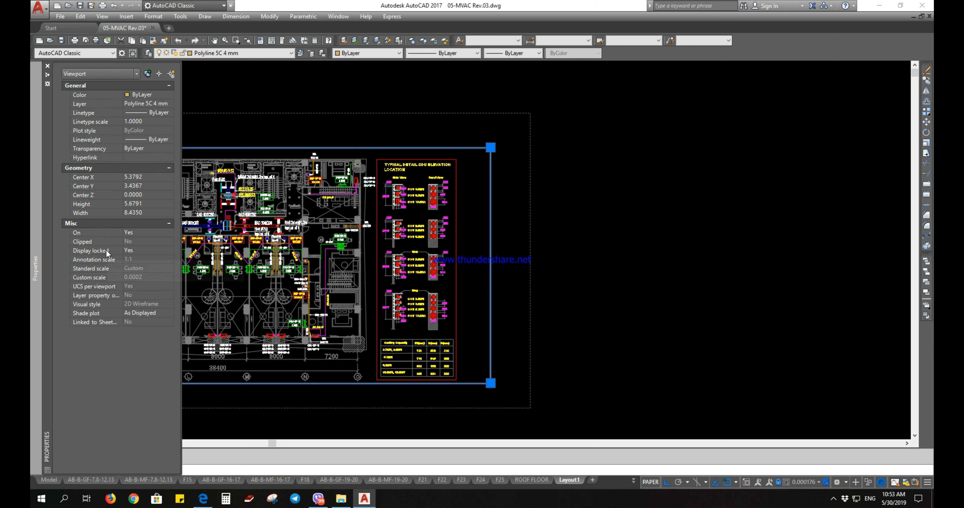
left_click(140, 251)
left_click(146, 251)
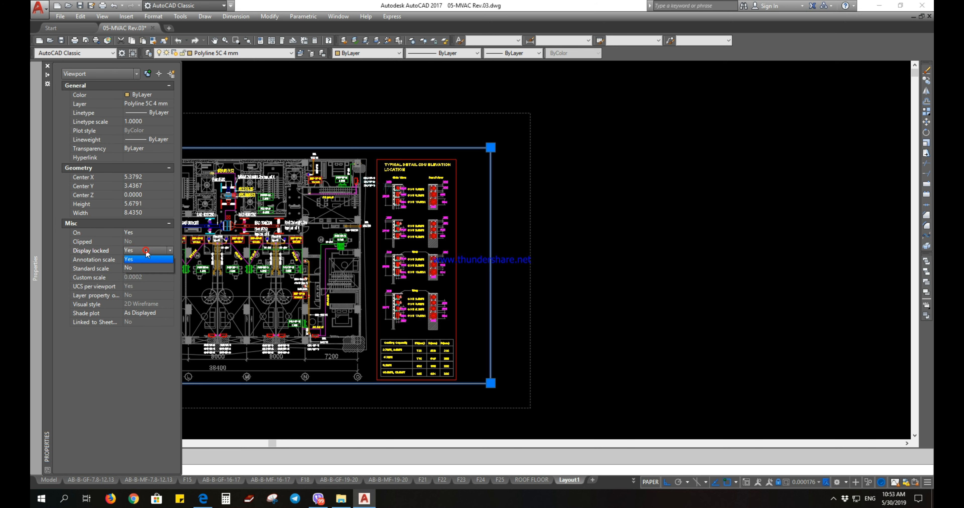
left_click(141, 267)
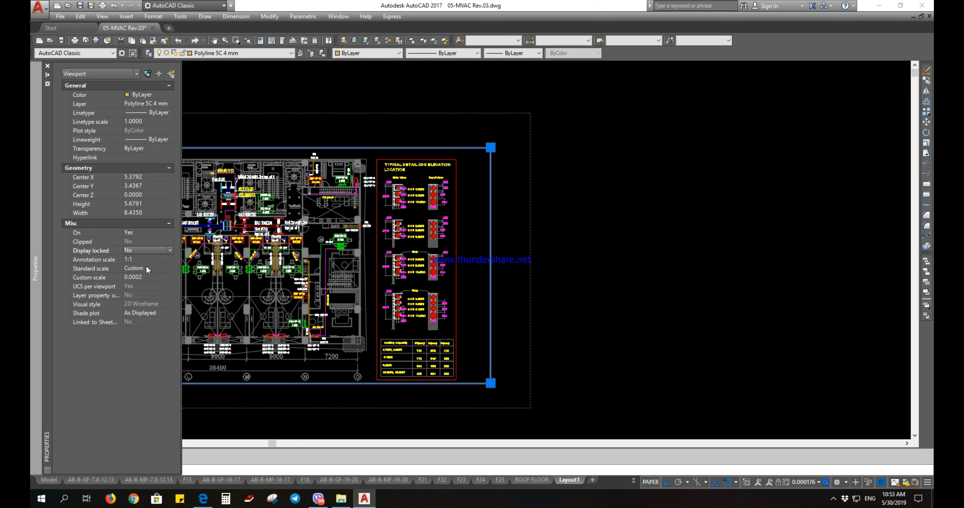
Clear the selection, activate the unlocked viewport, and shift its model view so the floor plan sits further right inside the border.
left_click(338, 106)
left_click(377, 100)
double_click(398, 208)
middle_click_drag(256, 275, 328, 262)
scroll(328, 262, "down", 3)
scroll(351, 326, "up", 3)
middle_click_drag(351, 326, 263, 196)
middle_click_drag(240, 248, 315, 287)
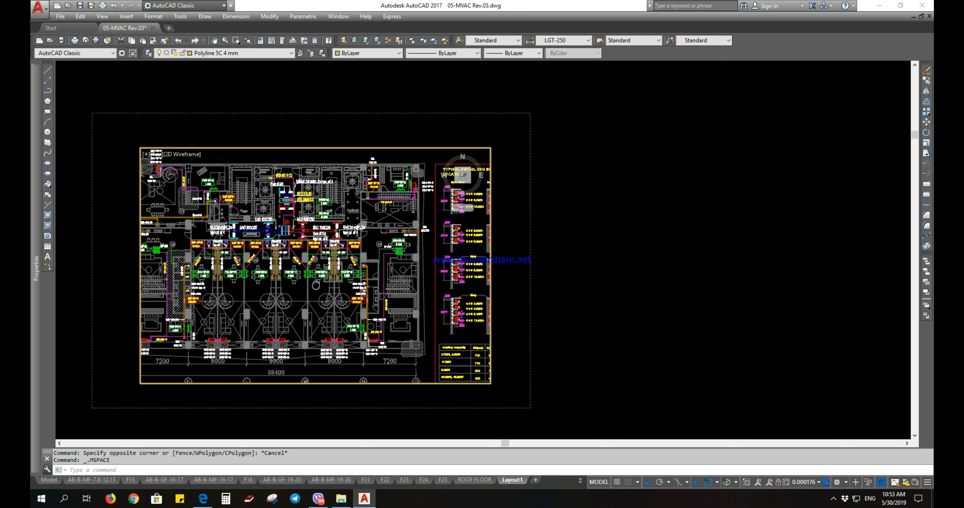
mouse_move(30, 277)
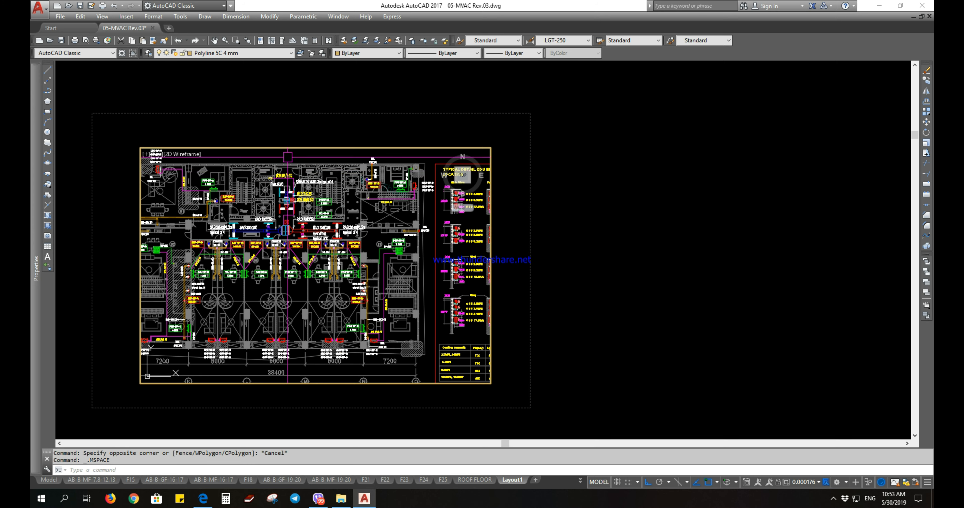
Return to paper space, select the viewport border, and set Display locked to Yes in its properties.
double_click(326, 132)
left_click(318, 147)
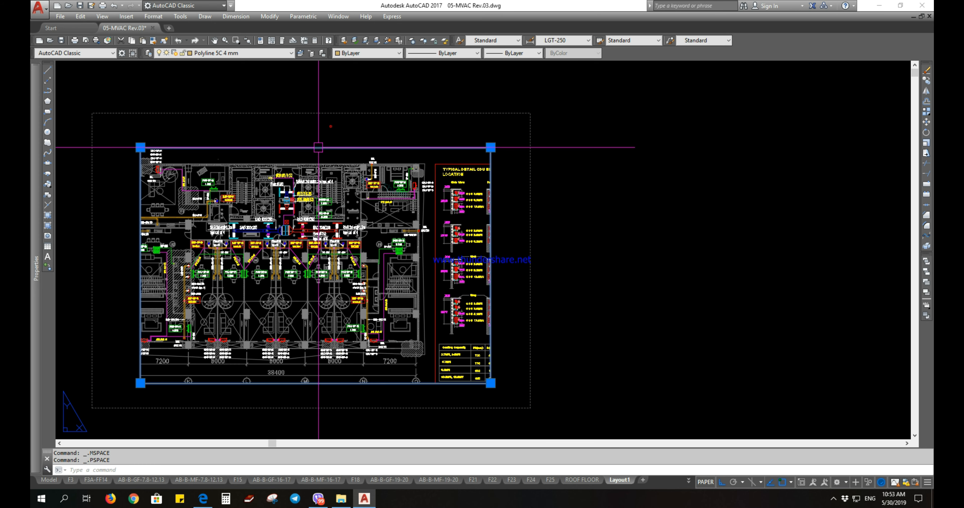
type("PR")
key("Return")
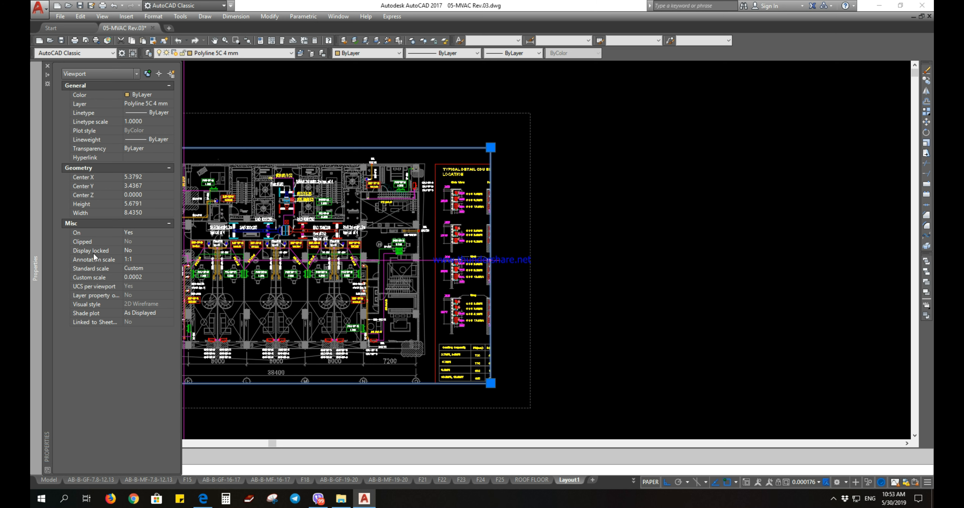
left_click(136, 250)
left_click(143, 258)
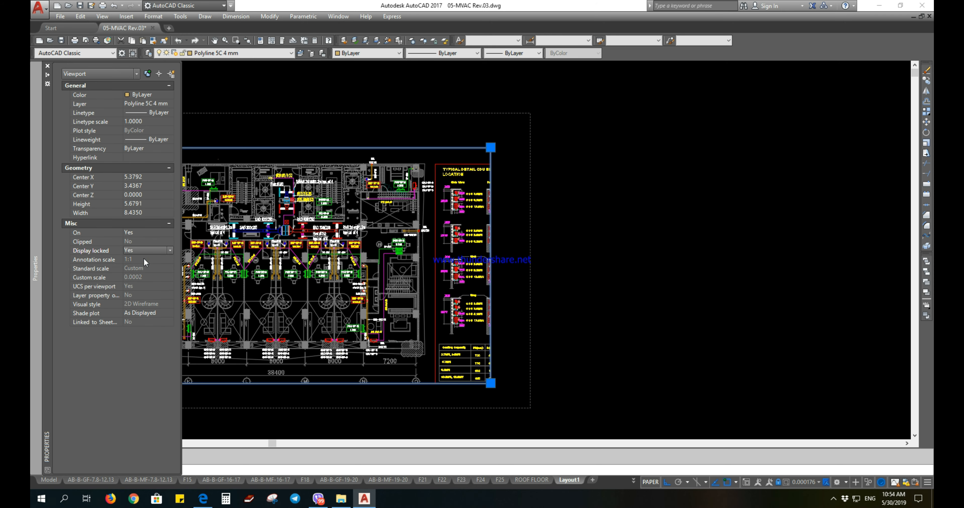
left_click(325, 110)
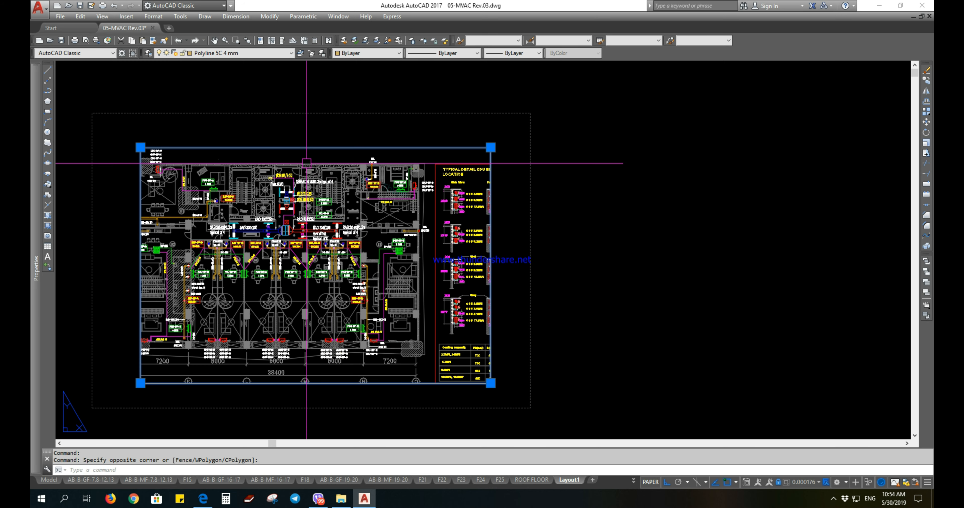
Activate the locked viewport, pan repeatedly inside it to test the display lock, and return to paper space.
double_click(306, 163)
middle_click_drag(292, 224, 270, 254)
middle_click_drag(310, 329, 295, 341)
middle_click_drag(263, 229, 263, 265)
middle_click_drag(305, 313, 308, 323)
middle_click_drag(256, 302, 263, 266)
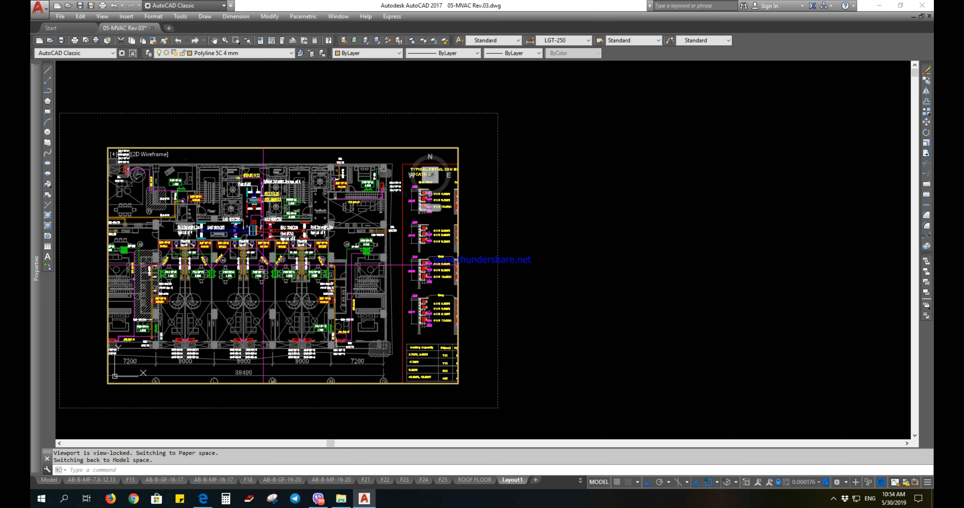
double_click(345, 97)
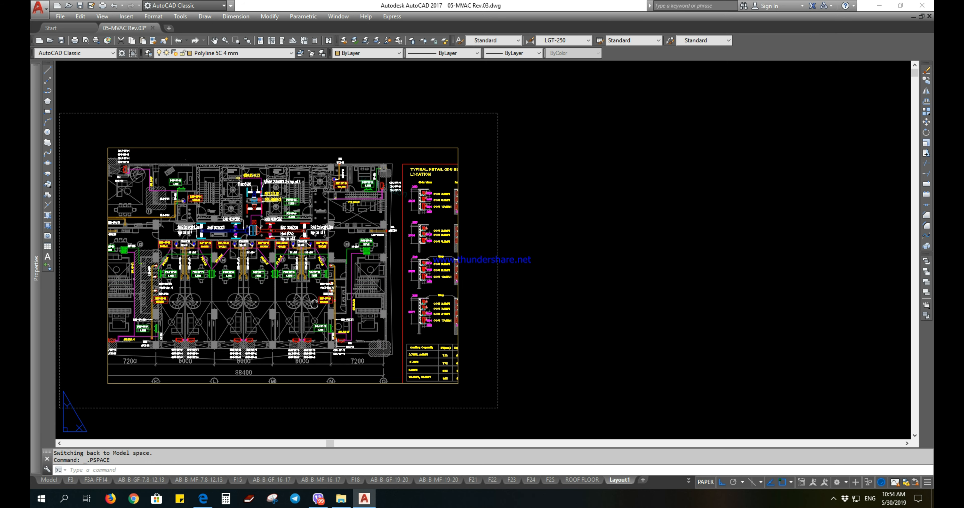
middle_click_drag(250, 274, 291, 257)
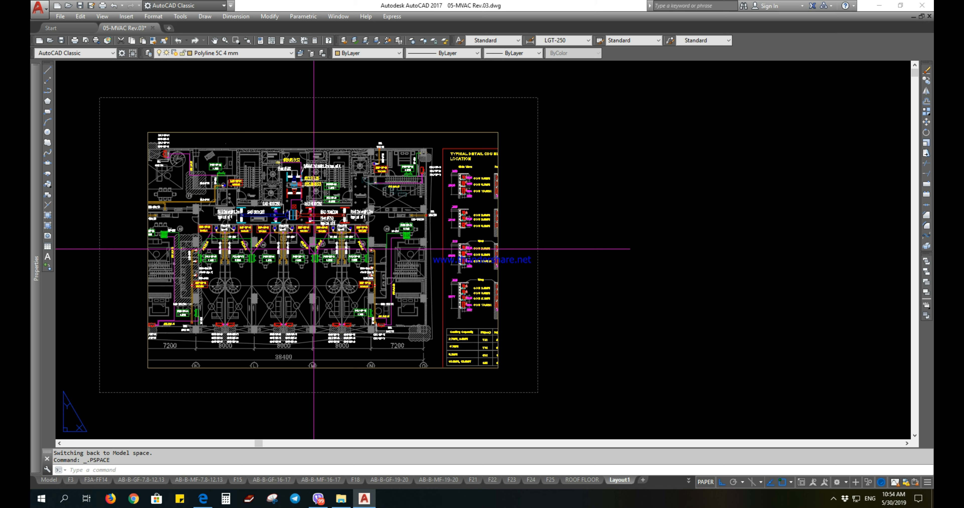
Quit the program without saving the changes to 05-MVAC Rev.03.dwg.
left_click(919, 5)
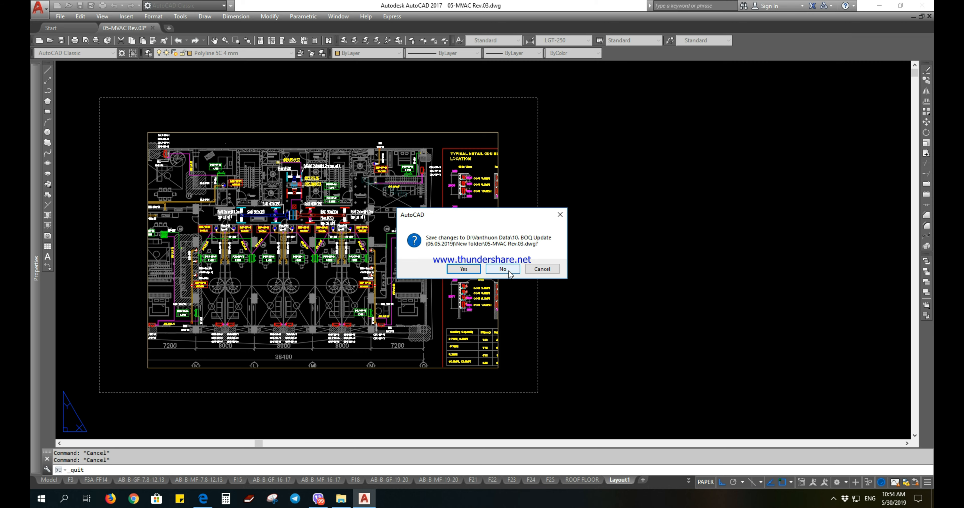
left_click(508, 273)
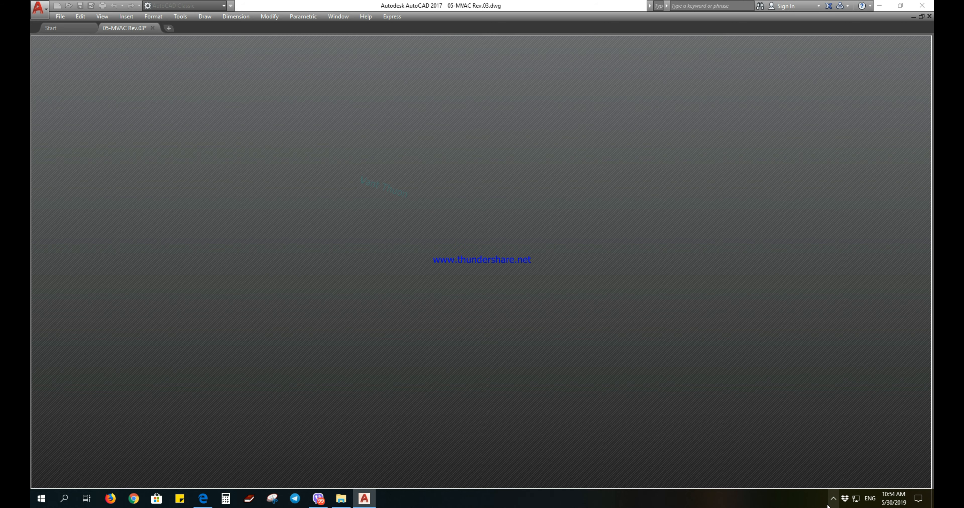
left_click(833, 499)
right_click(851, 462)
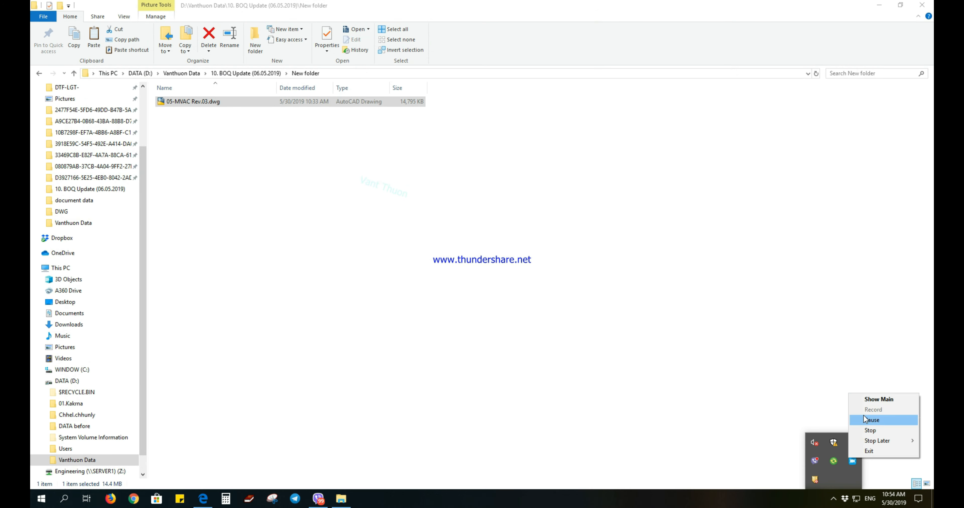
left_click(881, 398)
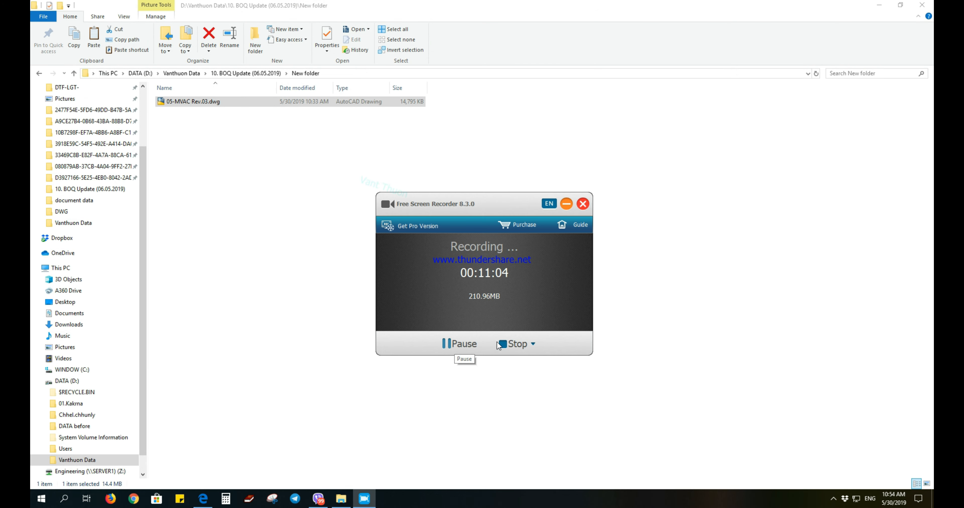